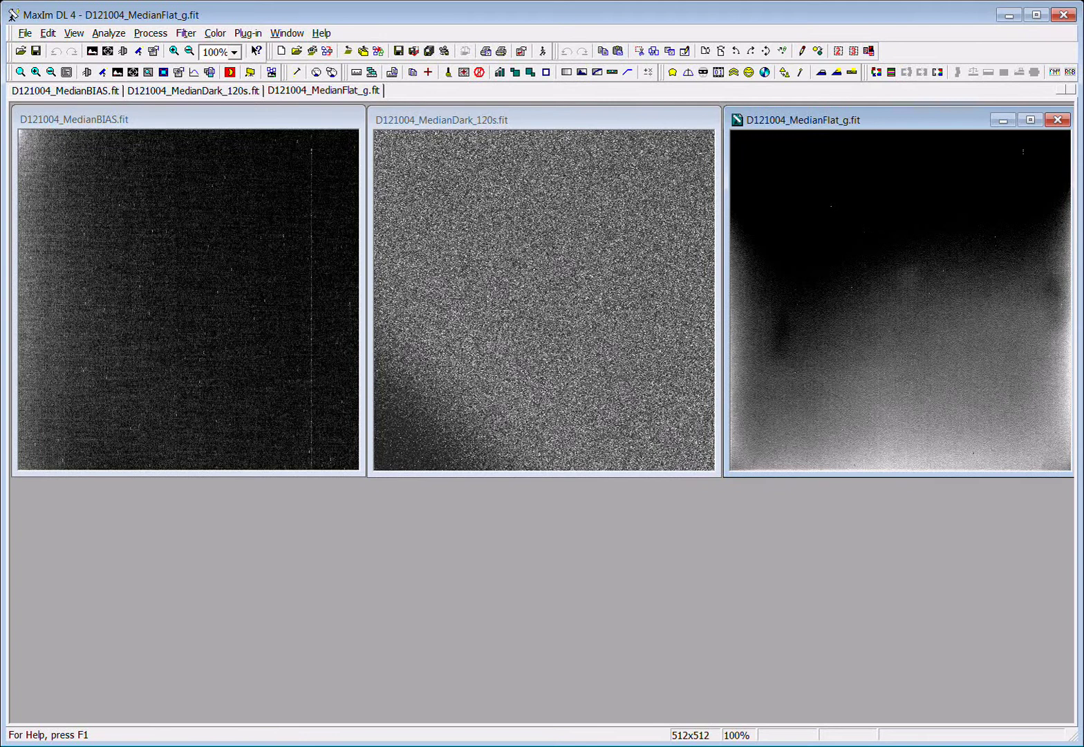
# Close the three open master images: median bias, median 120 s dark and median g flat
pyautogui.click(351, 118)
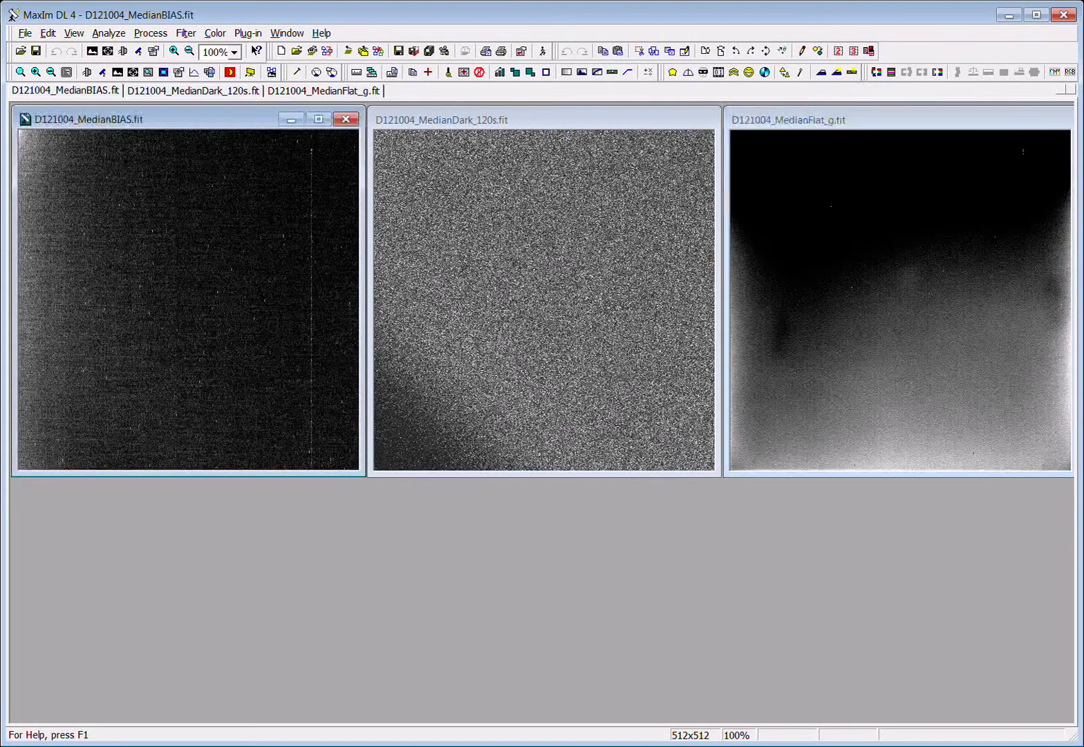
pyautogui.click(351, 119)
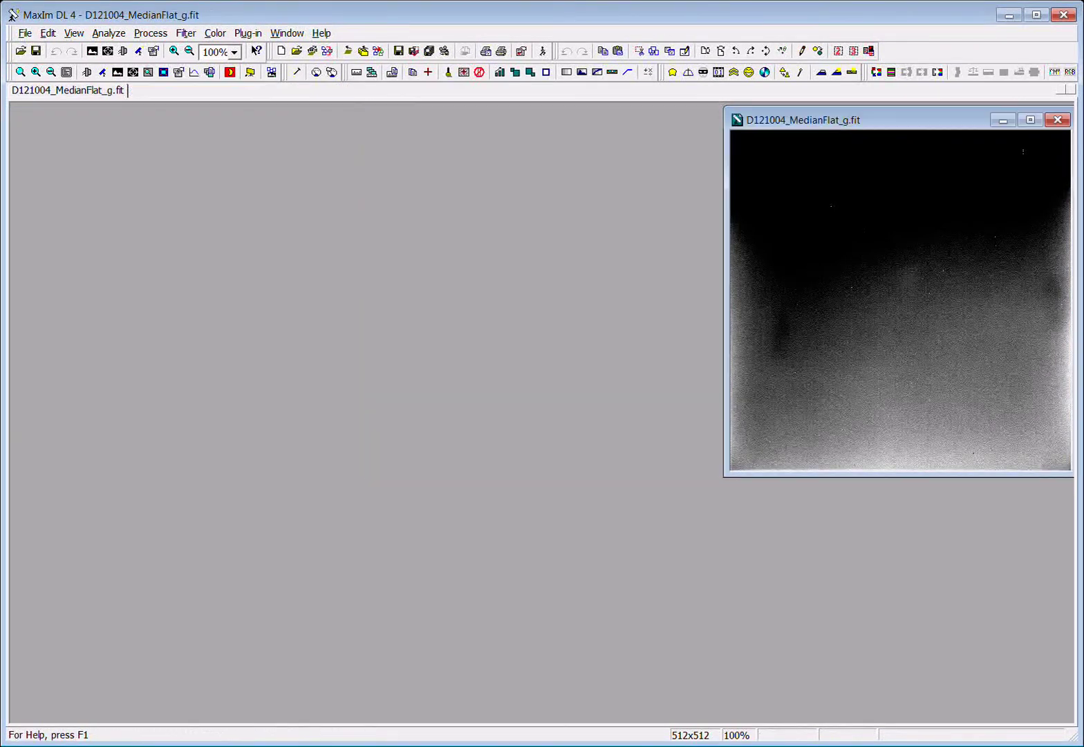
pyautogui.click(701, 120)
pyautogui.click(1058, 120)
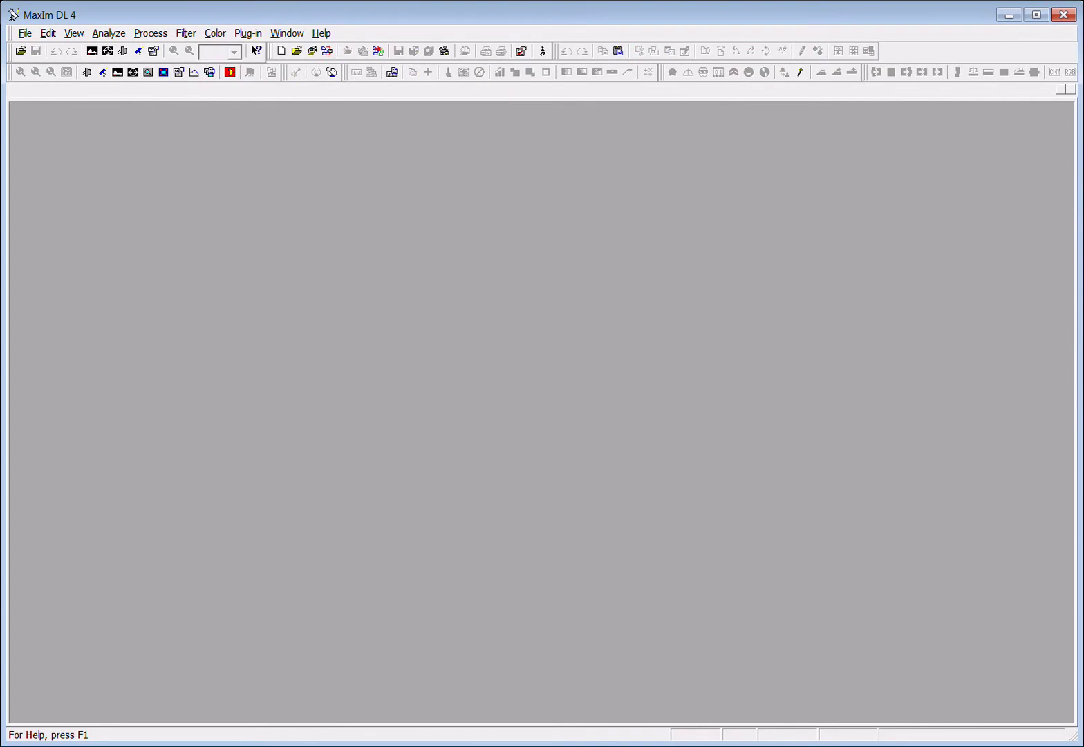
# Open the Set Calibration dialog
pyautogui.hotkey('alt', 'f')
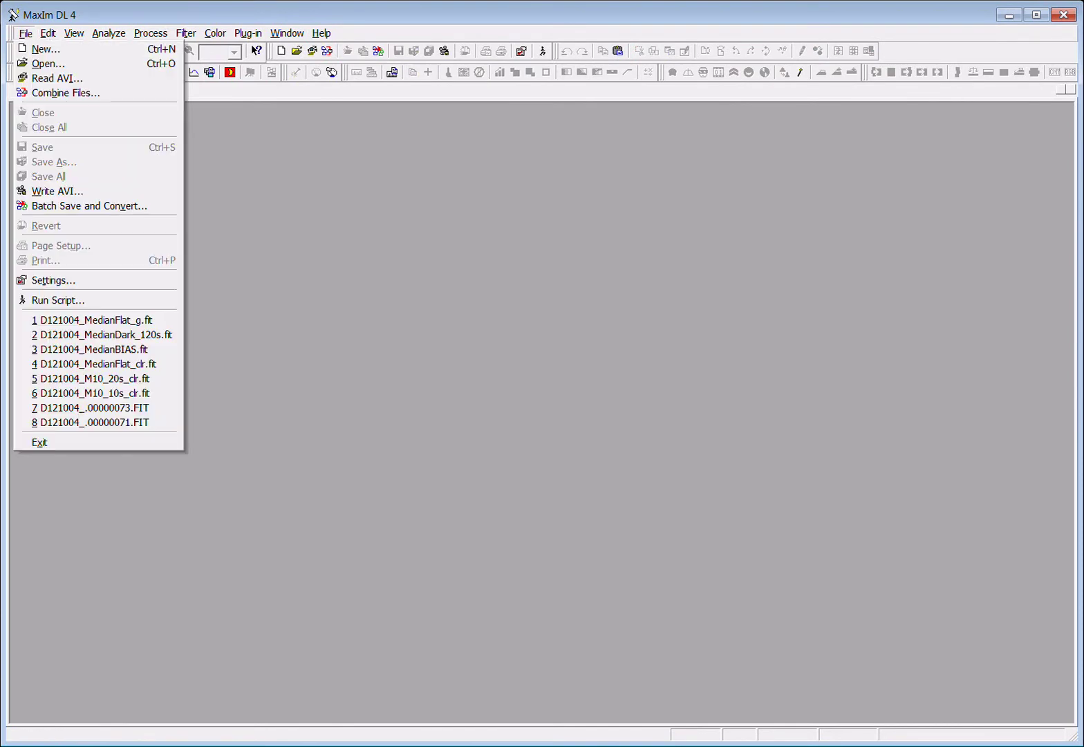
pyautogui.press('Escape')
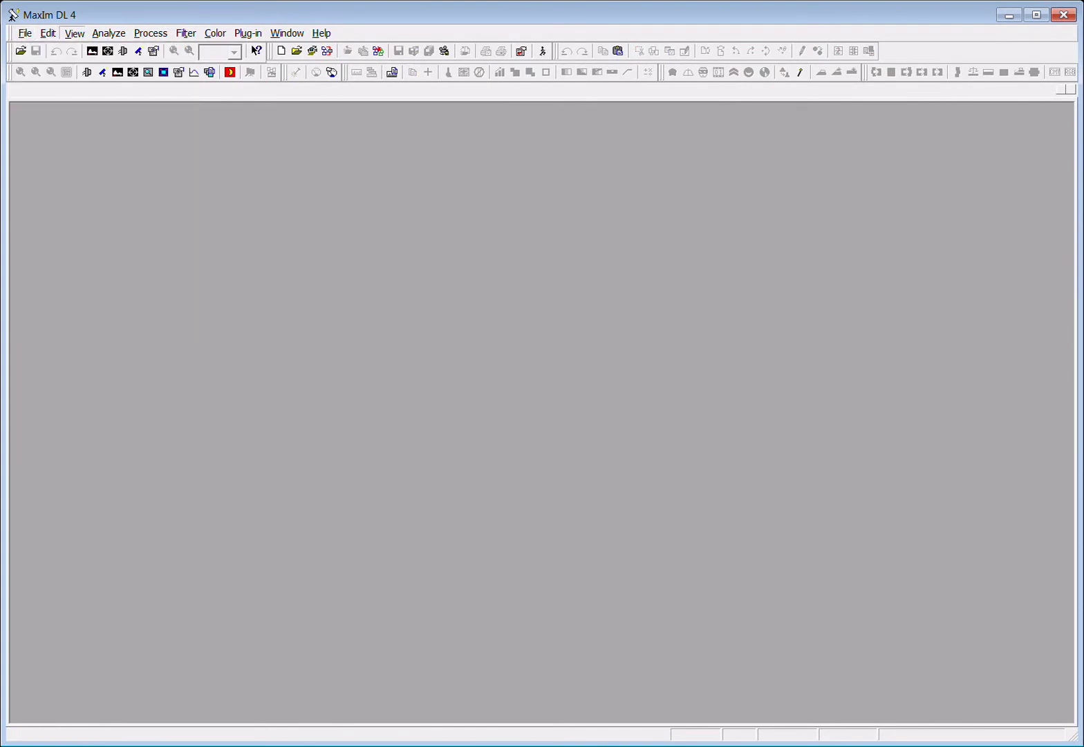
pyautogui.hotkey('alt', 'p')
pyautogui.press('Down')
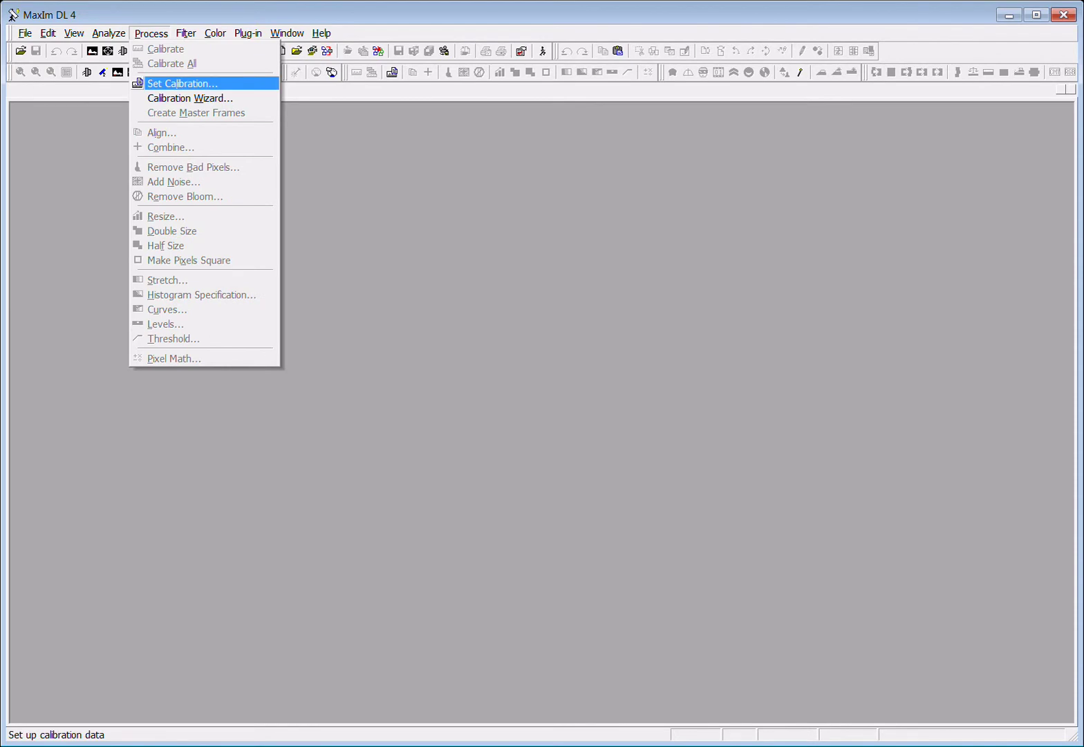
pyautogui.press('Return')
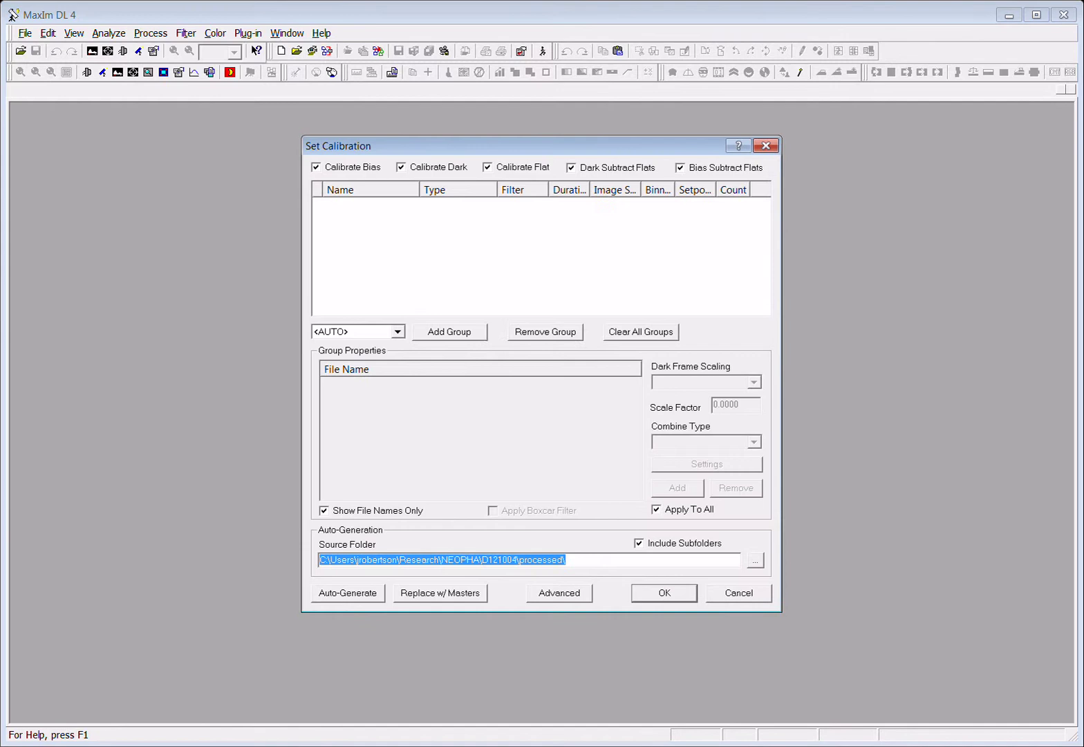
# Set the auto-generation source folder to D121004 and auto-generate the calibration groups from it
pyautogui.press('Tab')
pyautogui.press('space')
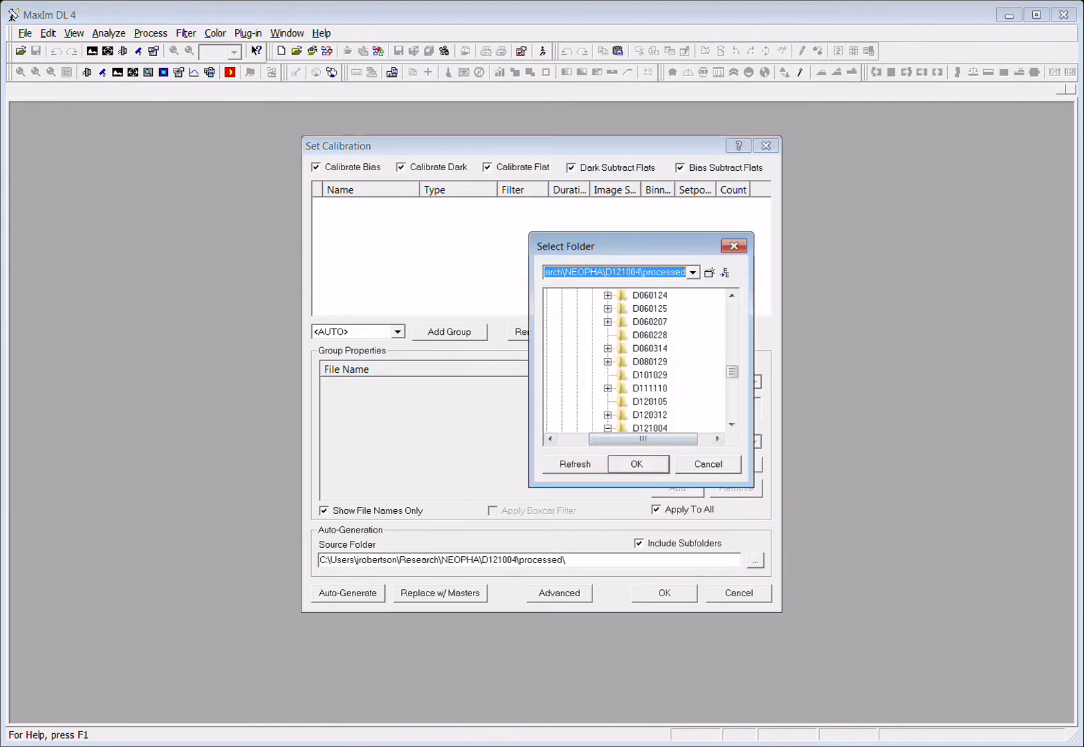
pyautogui.click(650, 415)
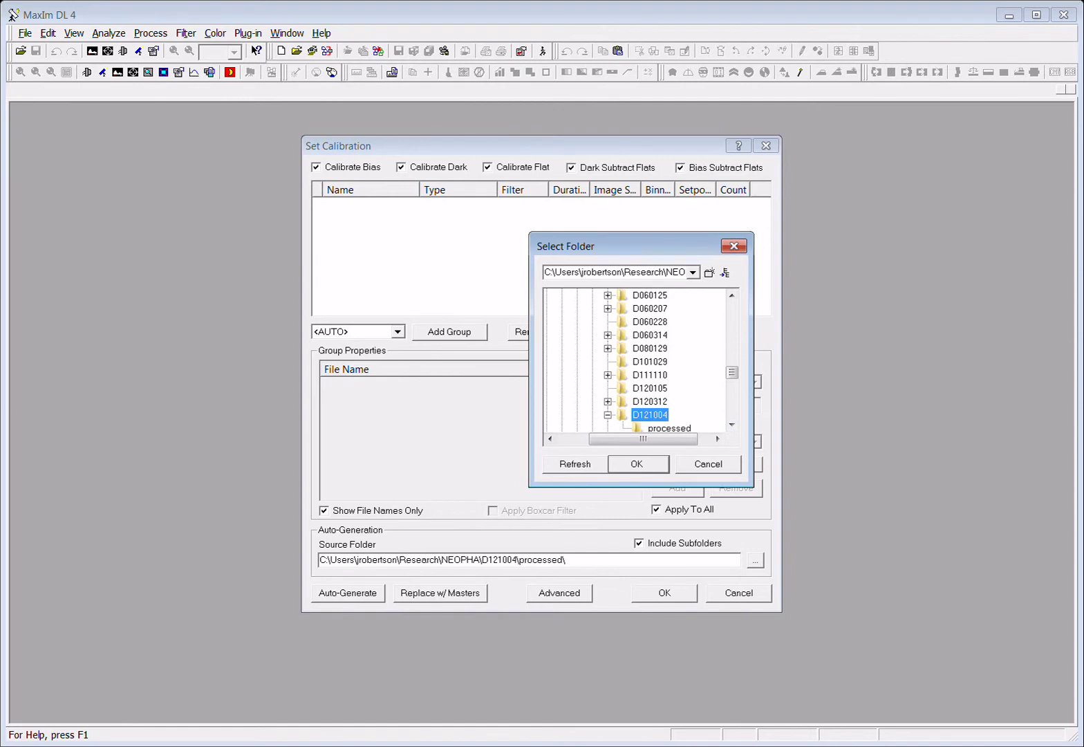
pyautogui.press('Return')
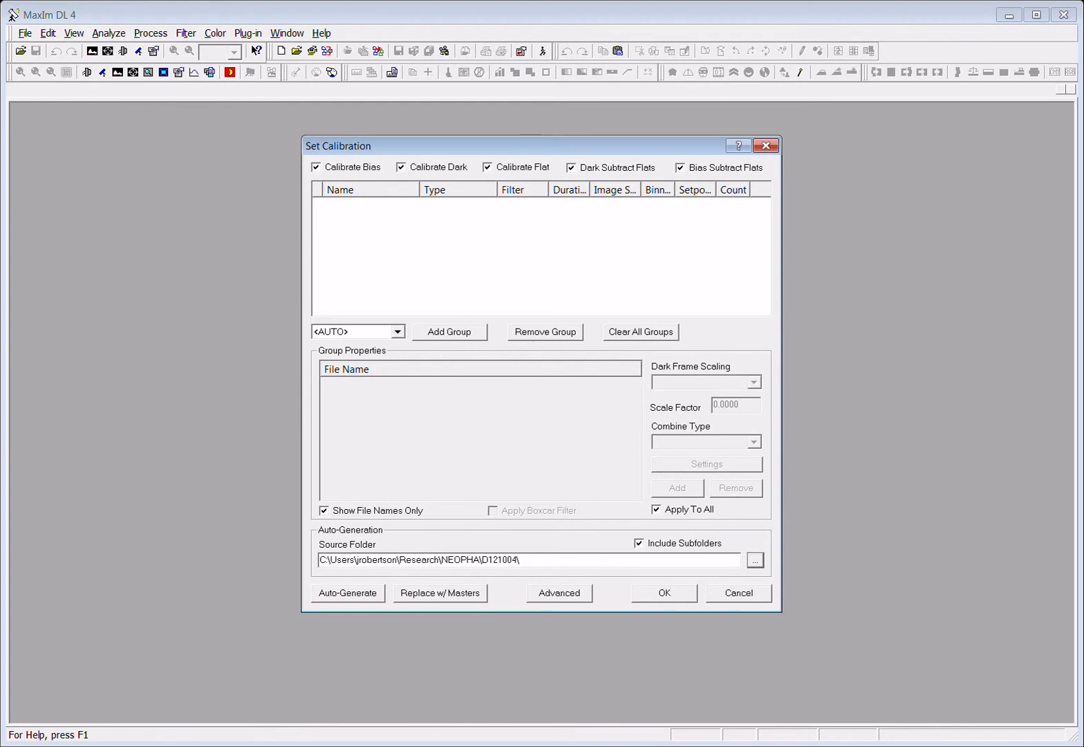
pyautogui.moveTo(531, 145); pyautogui.dragTo(265, 128)
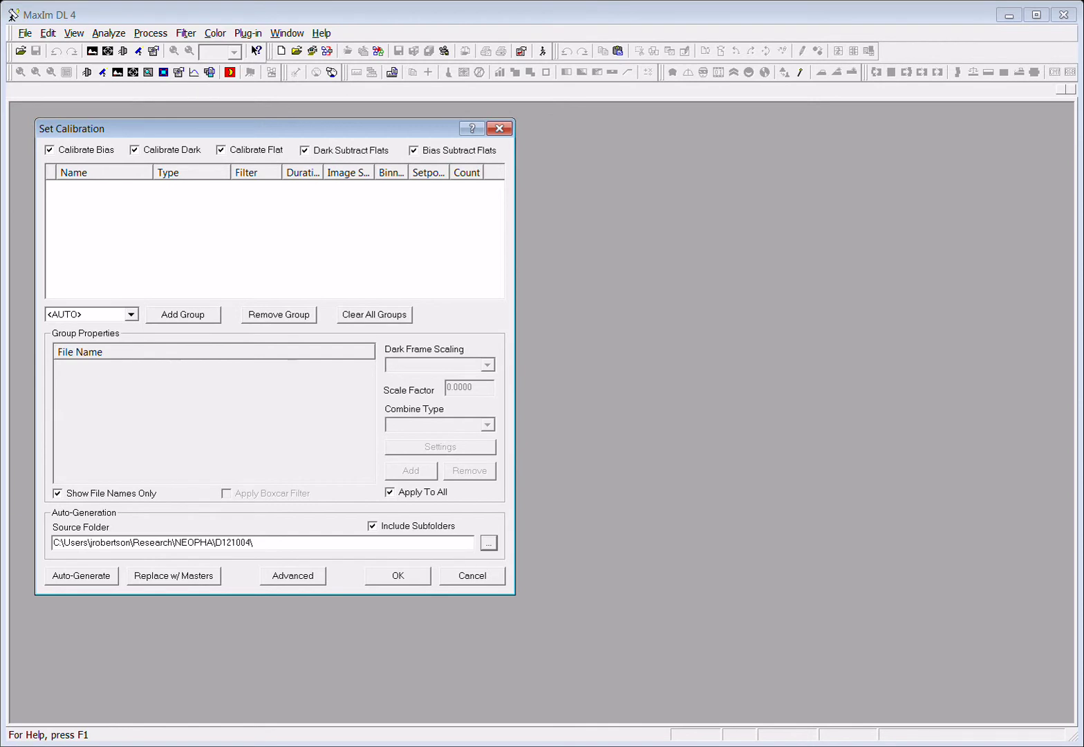
pyautogui.click(81, 575)
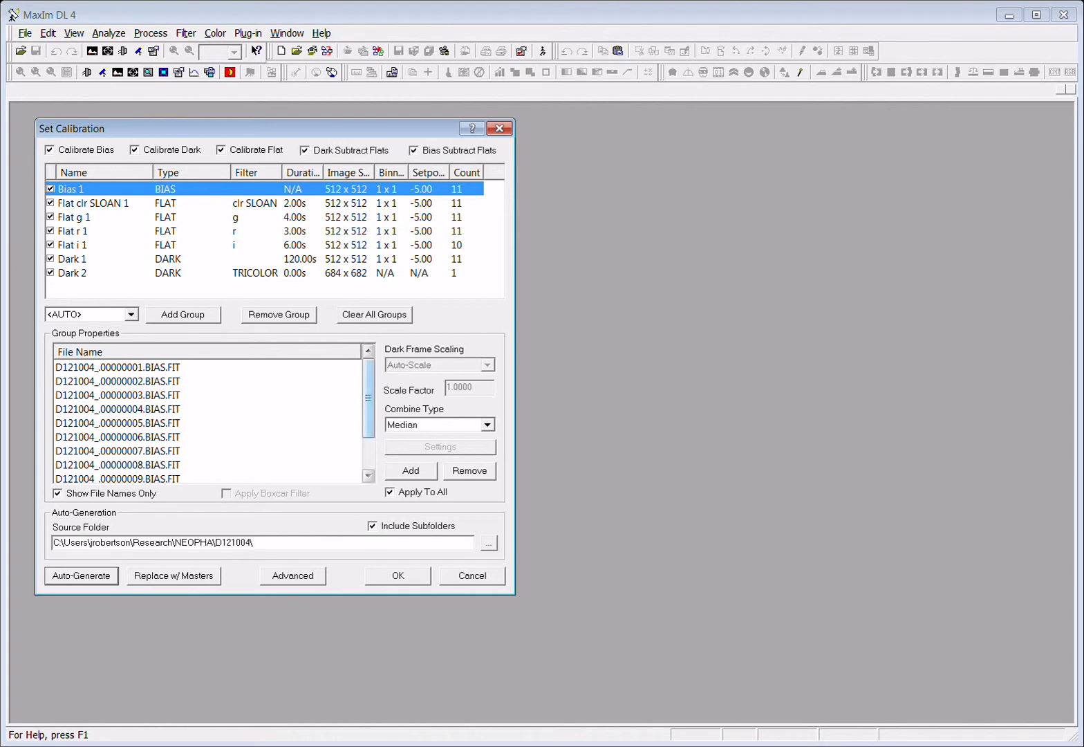
# Examine the file lists of the bias and flat calibration groups for master frames mixed in with the raw frames
pyautogui.moveTo(368, 401); pyautogui.dragTo(368, 433)
pyautogui.scroll(1, 368, 415)
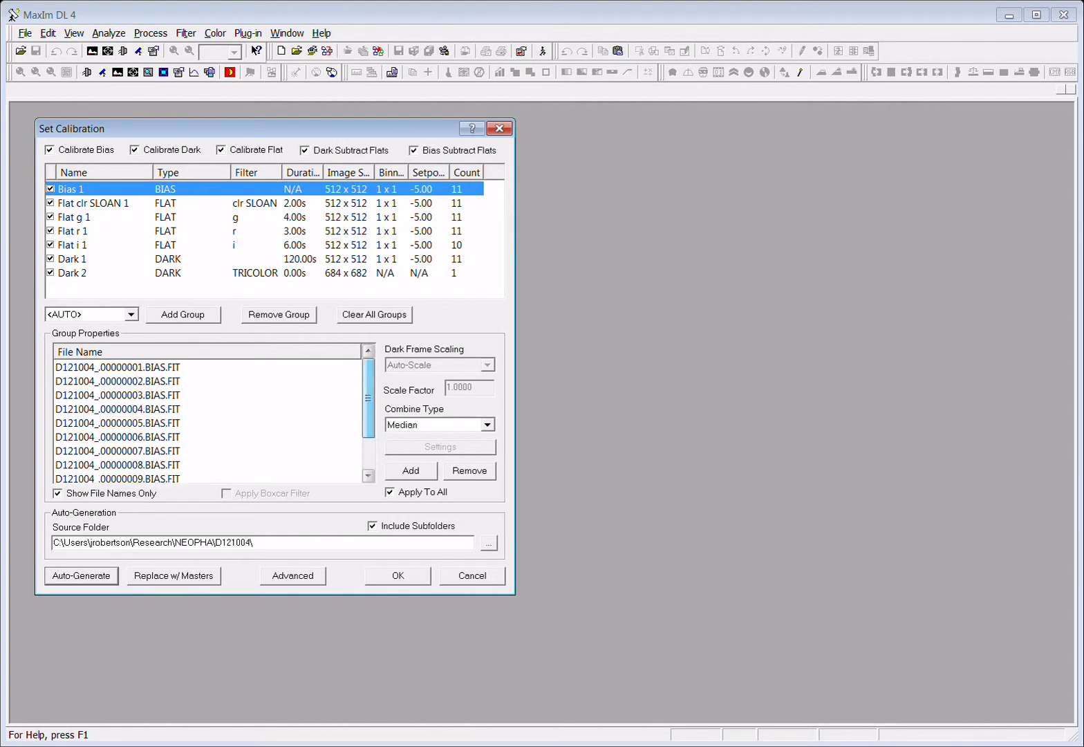
pyautogui.click(93, 203)
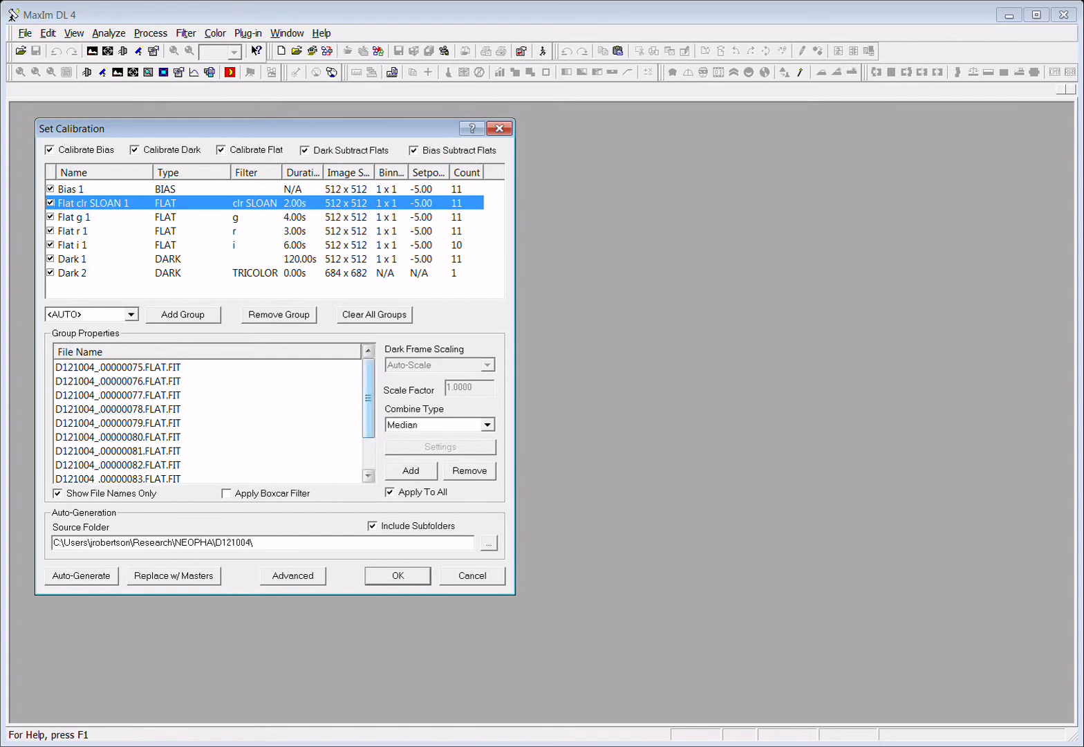
pyautogui.moveTo(368, 398)
pyautogui.mouseDown()
pyautogui.moveTo(369, 430)
pyautogui.moveTo(369, 398)
pyautogui.mouseUp()
pyautogui.click(74, 217)
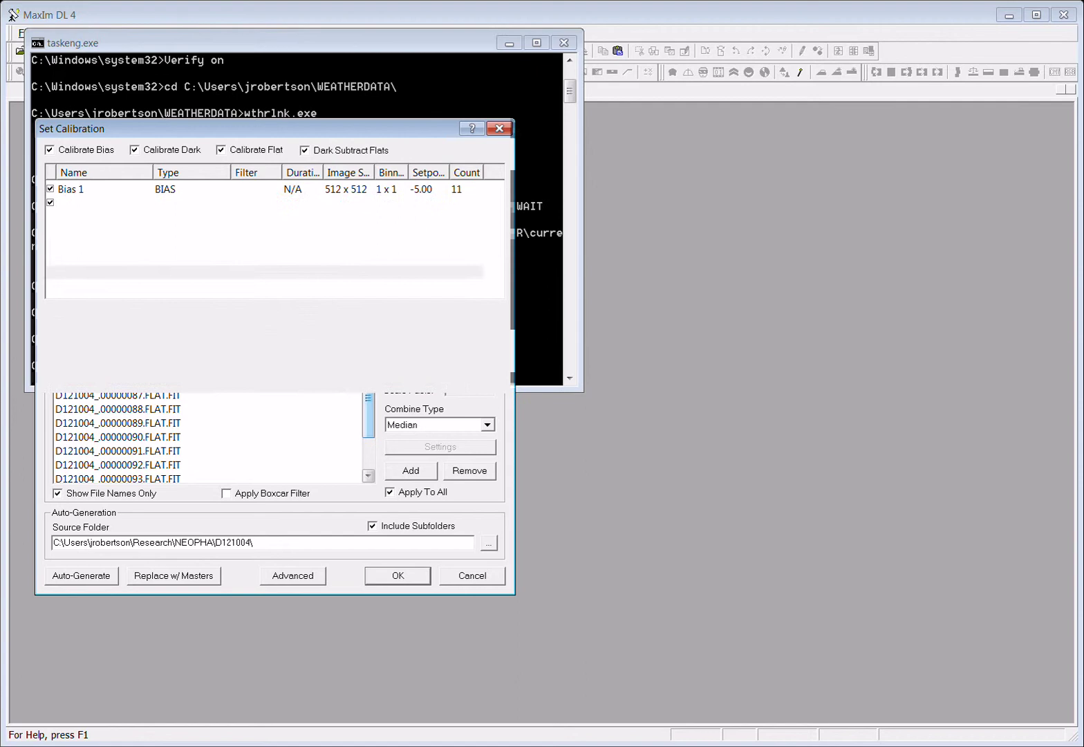
pyautogui.moveTo(368, 398)
pyautogui.mouseDown()
pyautogui.moveTo(369, 429)
pyautogui.moveTo(369, 409)
pyautogui.mouseUp()
pyautogui.click(72, 231)
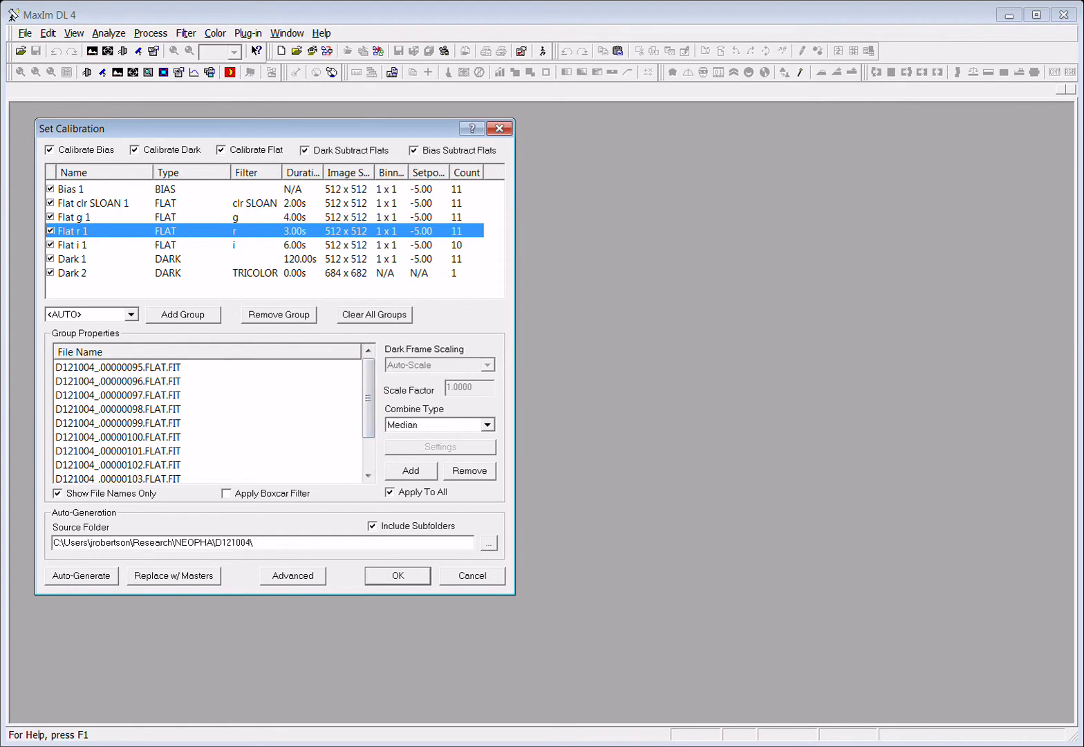
pyautogui.click(73, 244)
# Remove D121004_MedianDark_120s.fit from the Dark 1 group
pyautogui.click(73, 259)
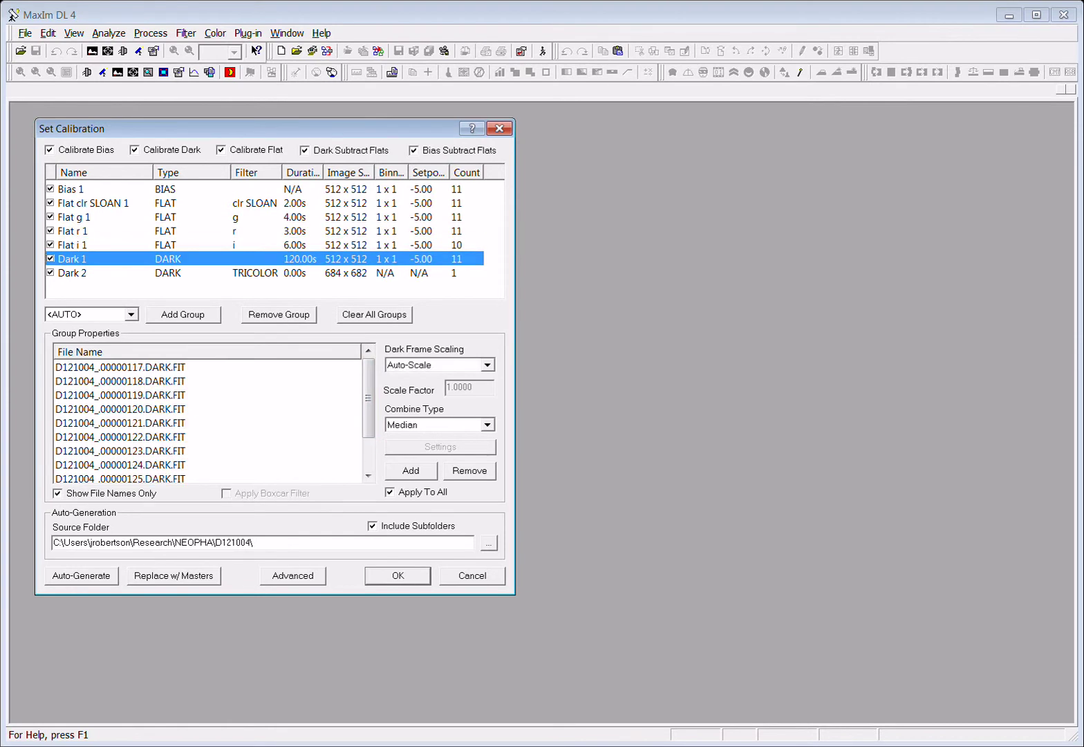
pyautogui.moveTo(369, 399)
pyautogui.mouseDown()
pyautogui.moveTo(369, 428)
pyautogui.moveTo(368, 403)
pyautogui.mouseUp()
pyautogui.scroll(-1, 368, 401)
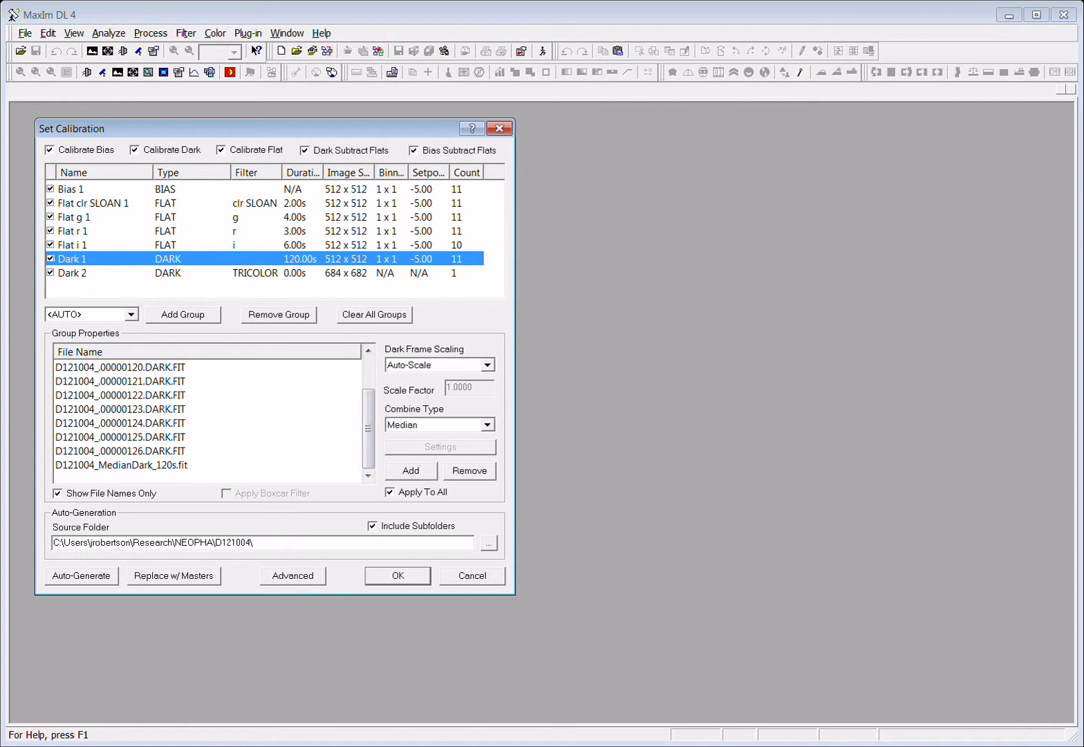
pyautogui.click(121, 466)
pyautogui.click(469, 470)
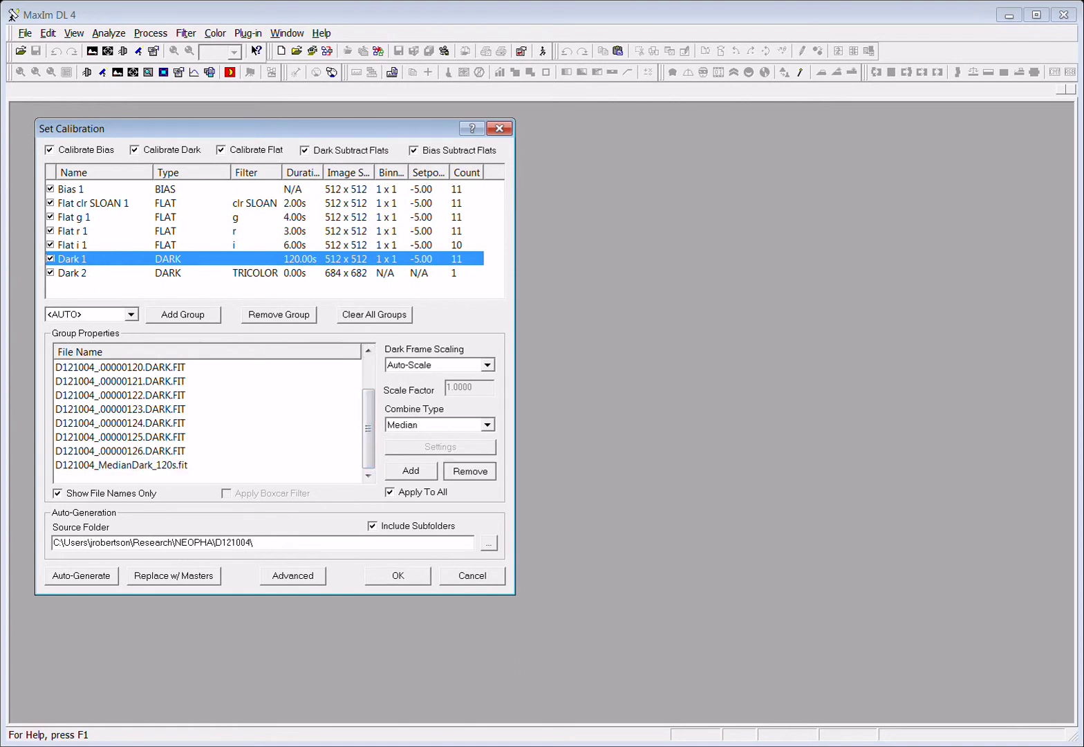
# Remove D121004_MedianFlat_i.fit from the Flat i 1 group
pyautogui.click(74, 244)
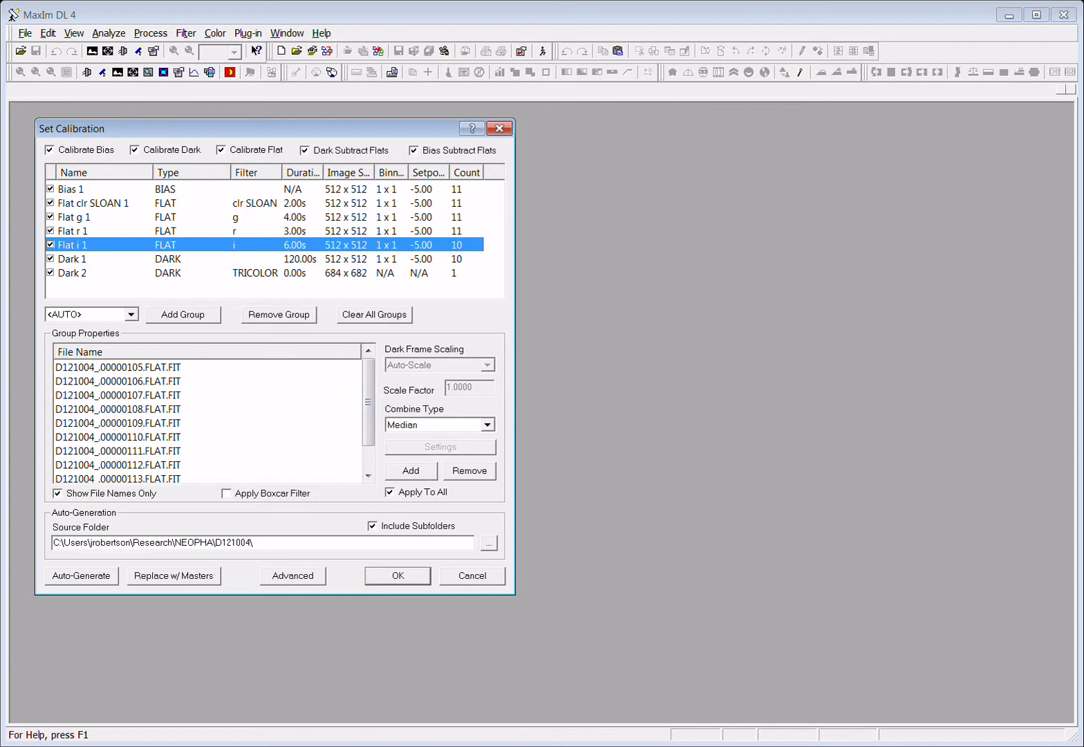
pyautogui.moveTo(369, 412); pyautogui.dragTo(368, 443)
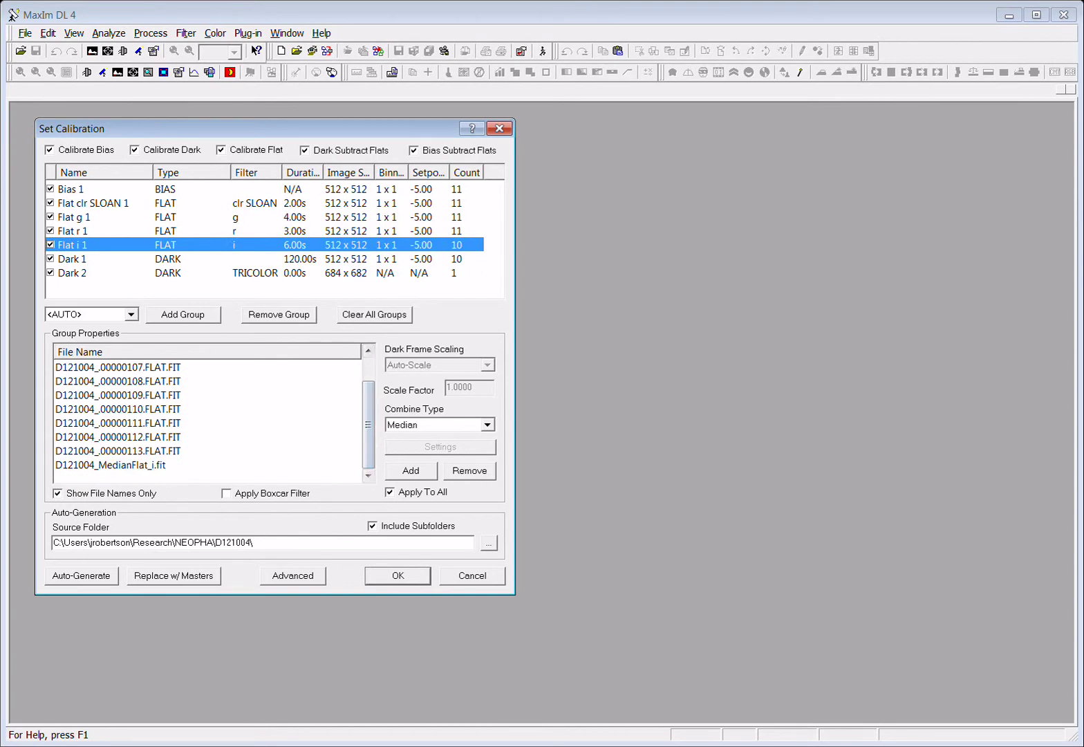
pyautogui.click(118, 465)
pyautogui.click(470, 471)
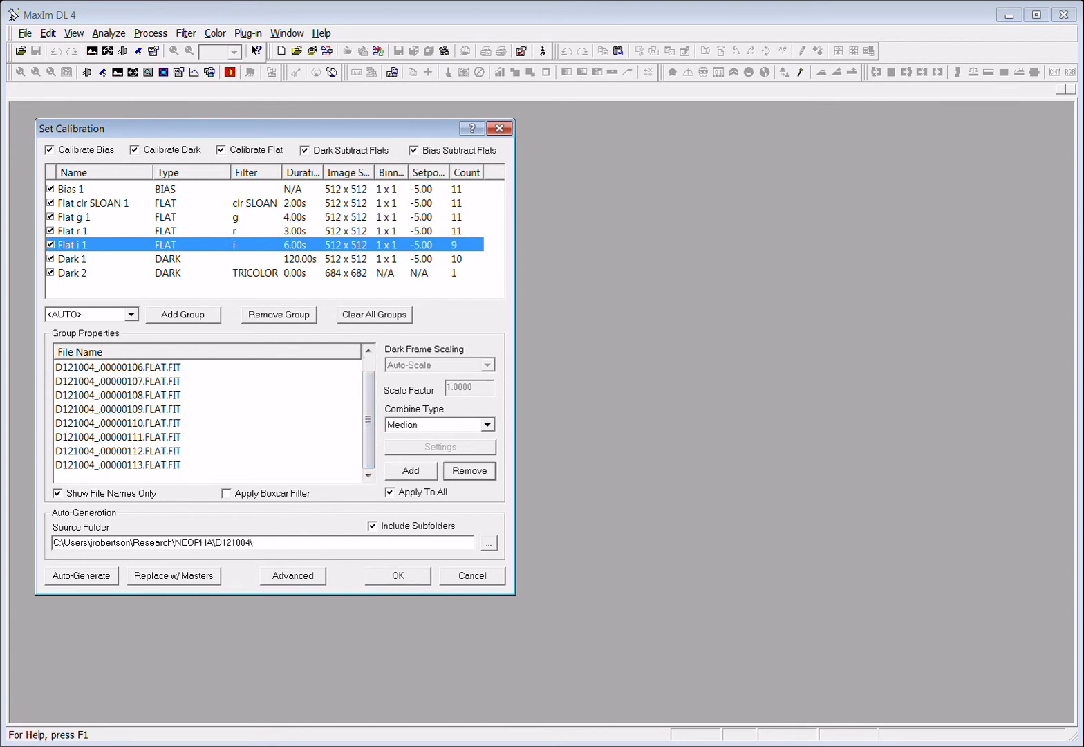
# Remove D121004_MedianFlat_r.fit from the Flat r 1 group
pyautogui.click(73, 231)
pyautogui.moveTo(368, 412); pyautogui.dragTo(368, 446)
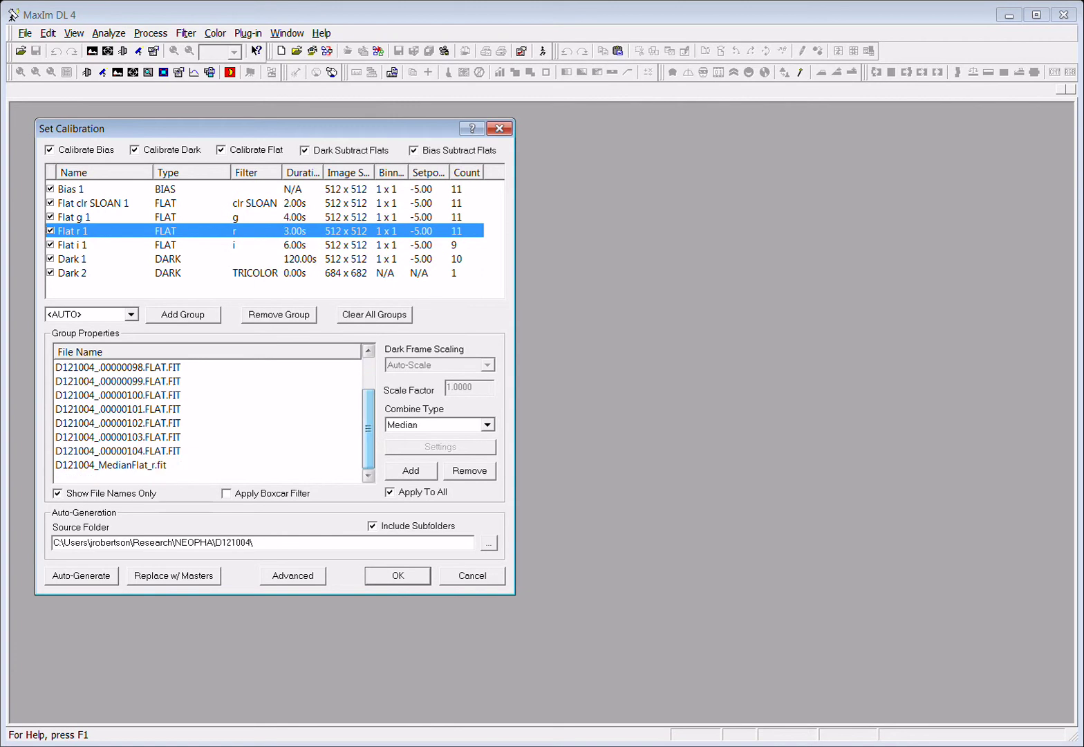
pyautogui.click(117, 465)
pyautogui.click(470, 471)
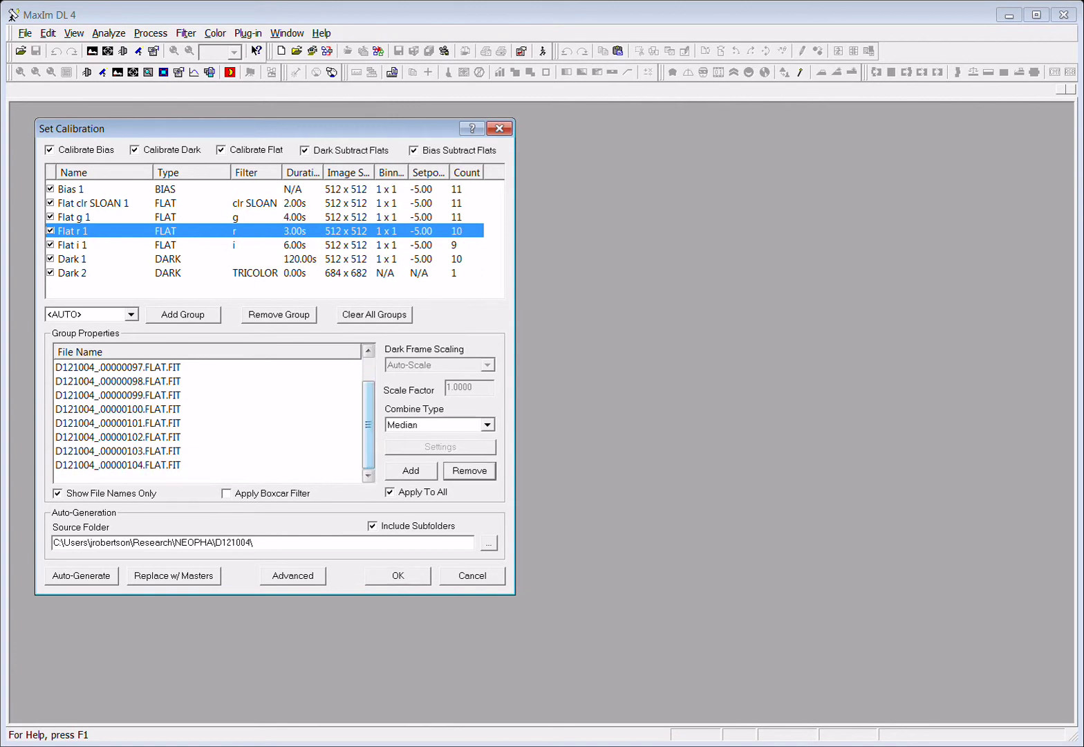
# Remove D121004_MedianFlat_g.fit from the Flat g 1 group
pyautogui.click(74, 217)
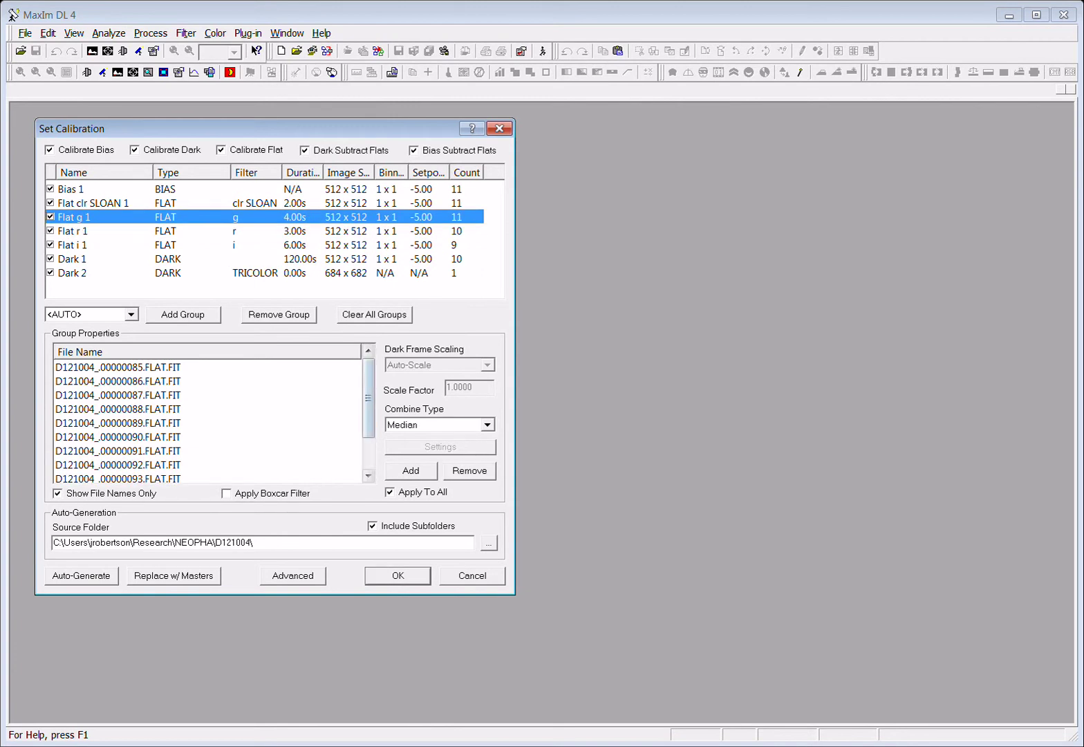
pyautogui.moveTo(368, 410); pyautogui.dragTo(369, 442)
pyautogui.click(112, 465)
pyautogui.click(470, 471)
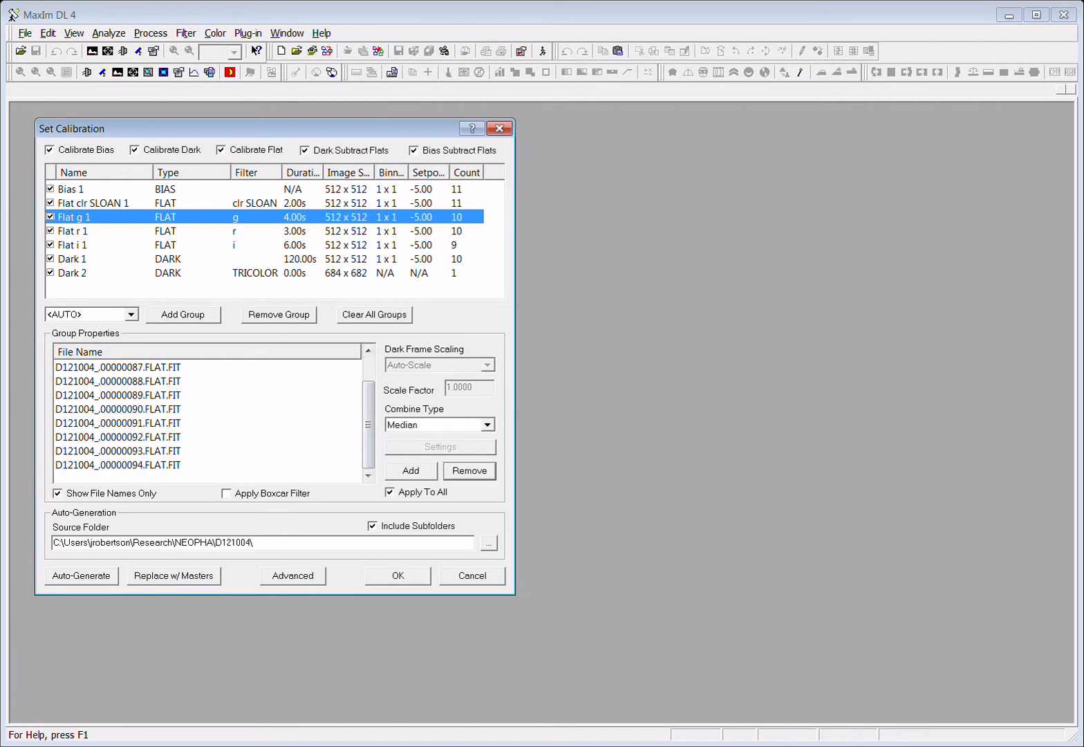
# Remove D121004_MedianFlat_clr.fit from the Flat clr SLOAN 1 group
pyautogui.click(93, 203)
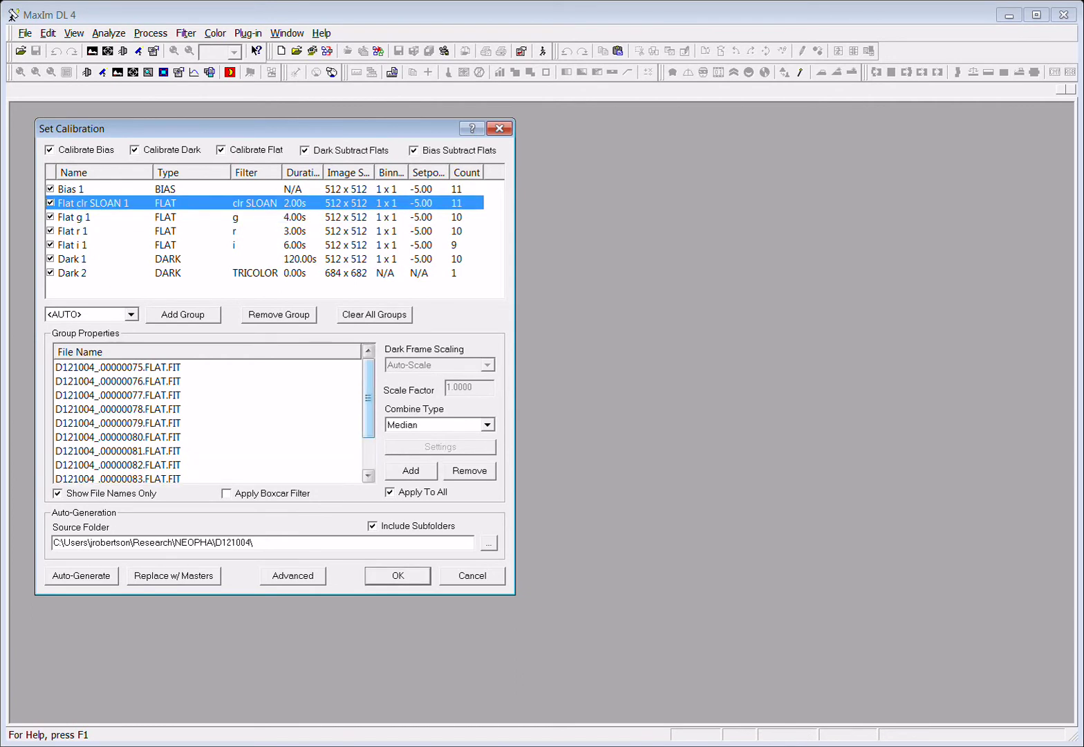
pyautogui.moveTo(369, 408); pyautogui.dragTo(368, 442)
pyautogui.click(115, 465)
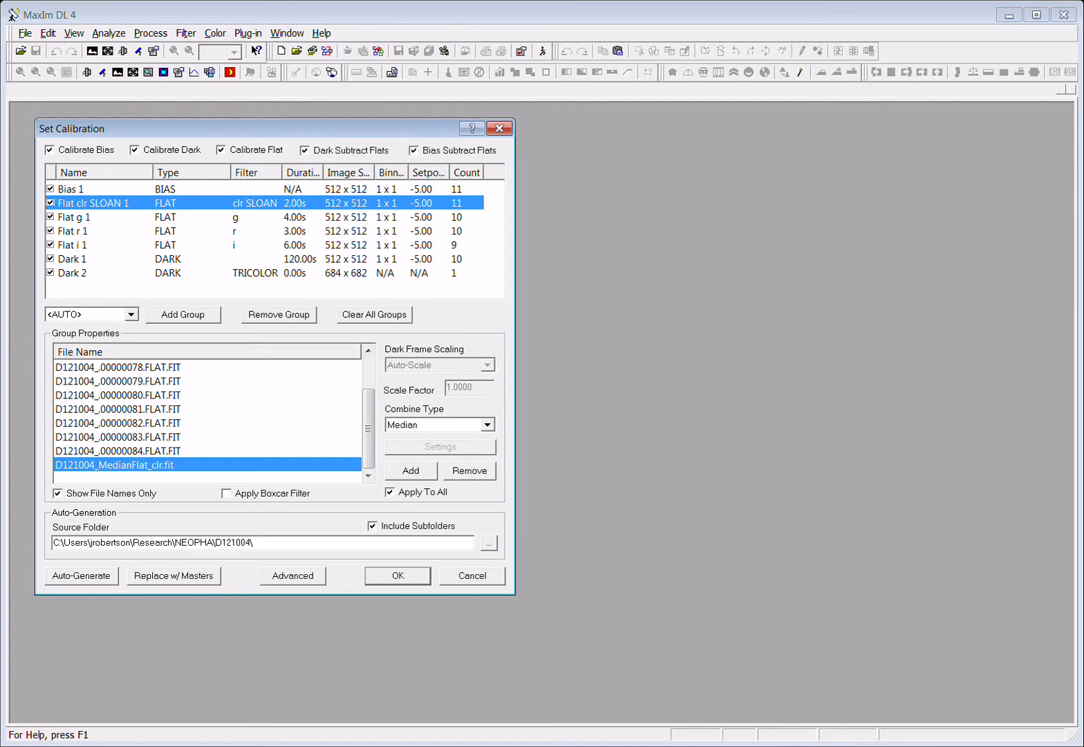
pyautogui.click(469, 470)
# Remove D121004_MedianBIAS.fit from the Bias 1 group
pyautogui.click(72, 189)
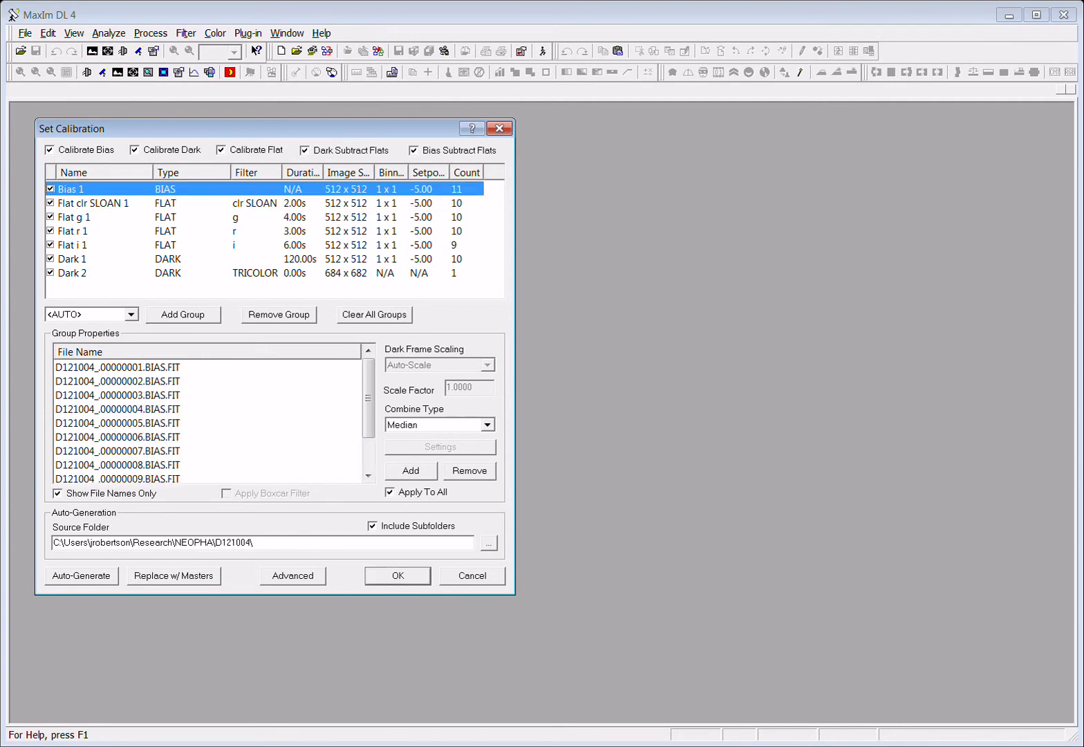
pyautogui.moveTo(369, 397); pyautogui.dragTo(369, 432)
pyautogui.click(114, 465)
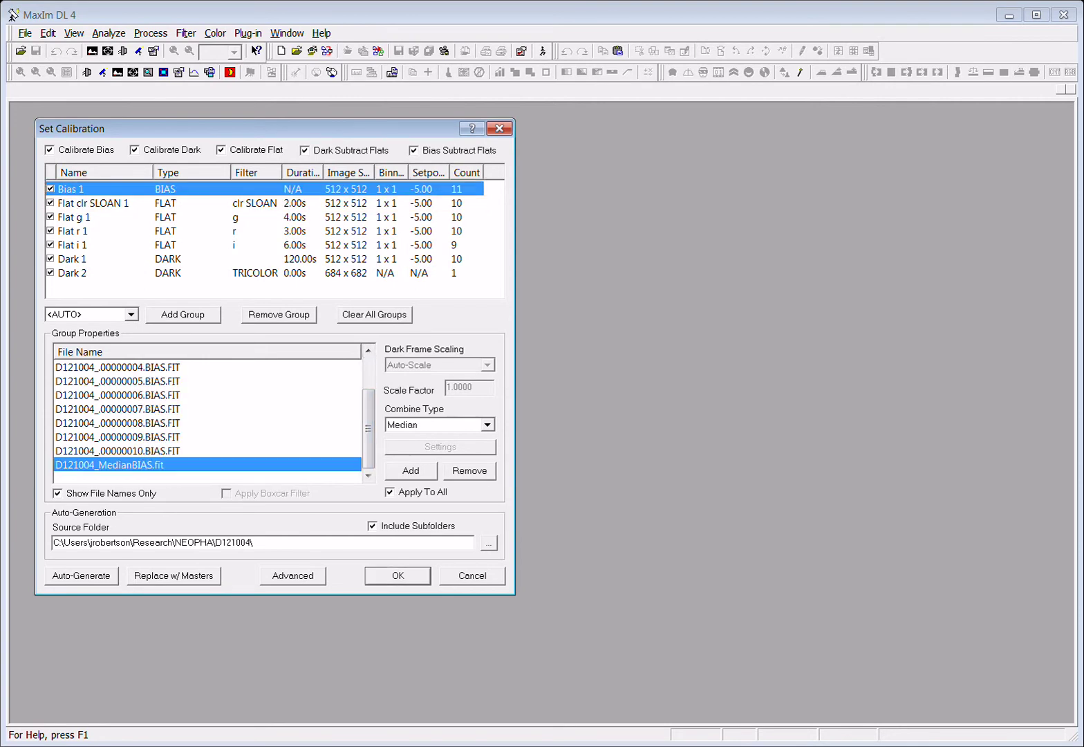
pyautogui.click(470, 470)
# Remove 2012Oct04-IRSAT.jpg from the Dark 2 group and delete that group
pyautogui.click(72, 259)
pyautogui.click(72, 273)
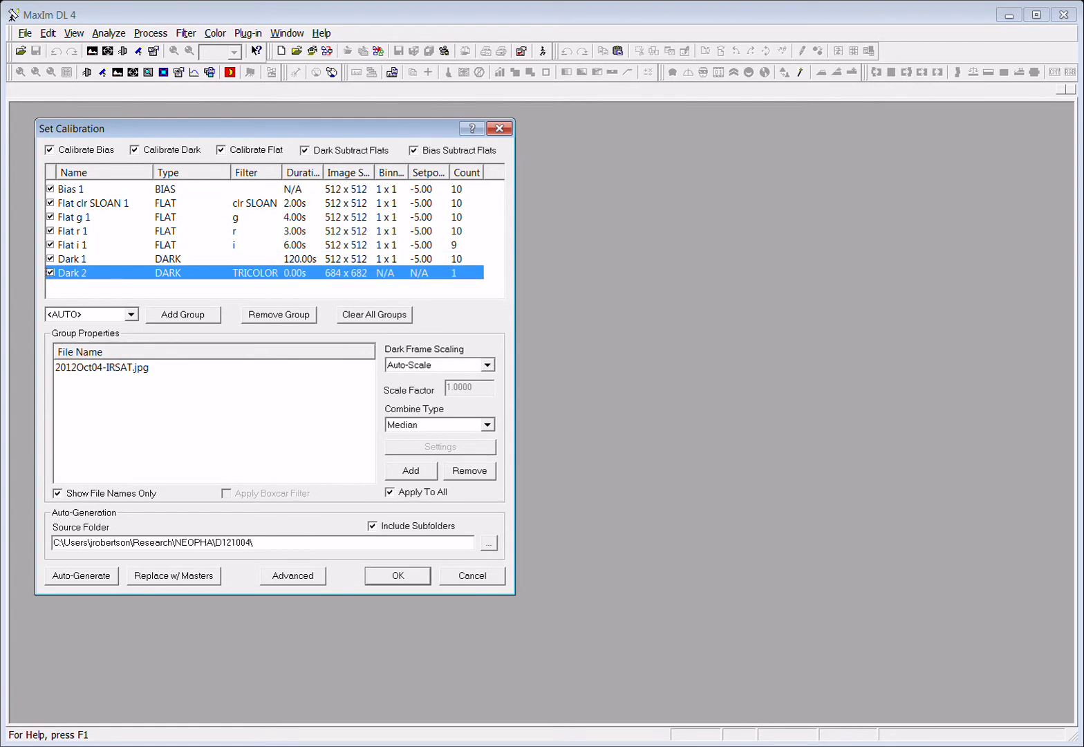
pyautogui.click(102, 367)
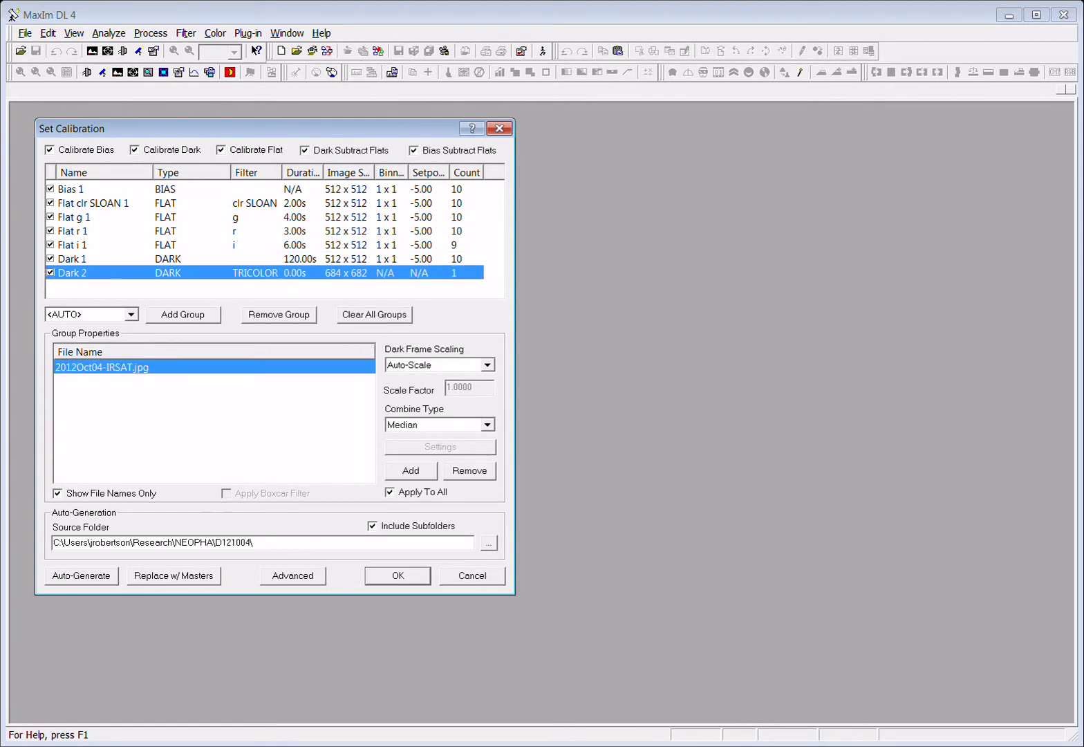
pyautogui.click(469, 470)
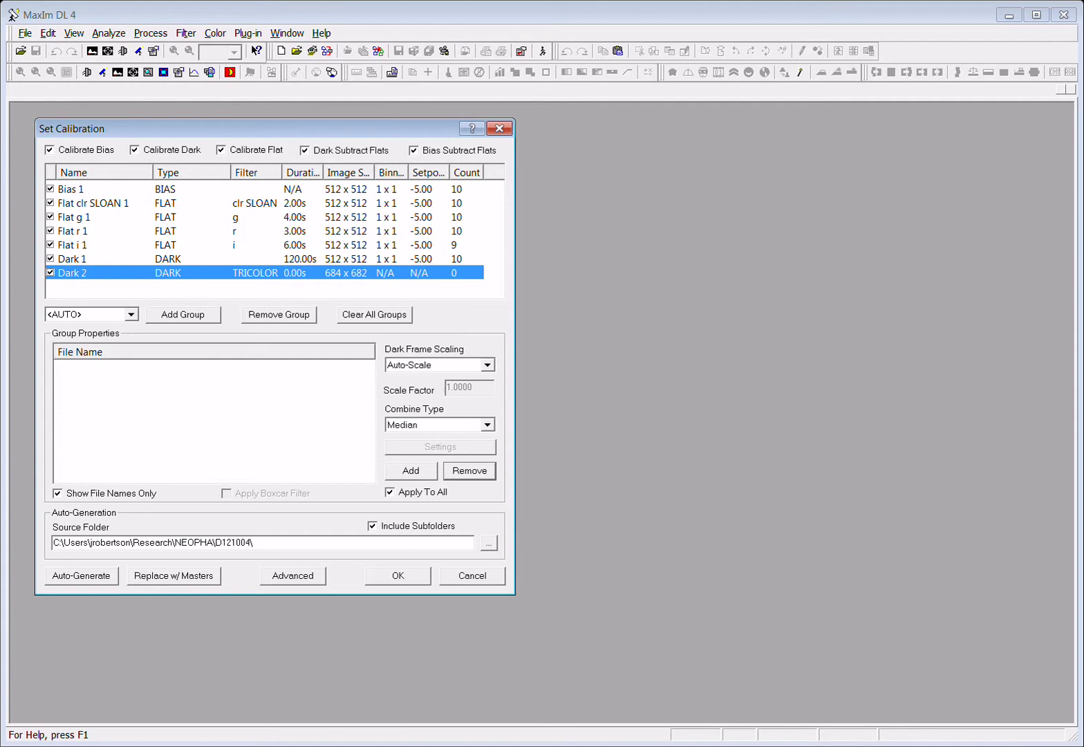
pyautogui.click(278, 314)
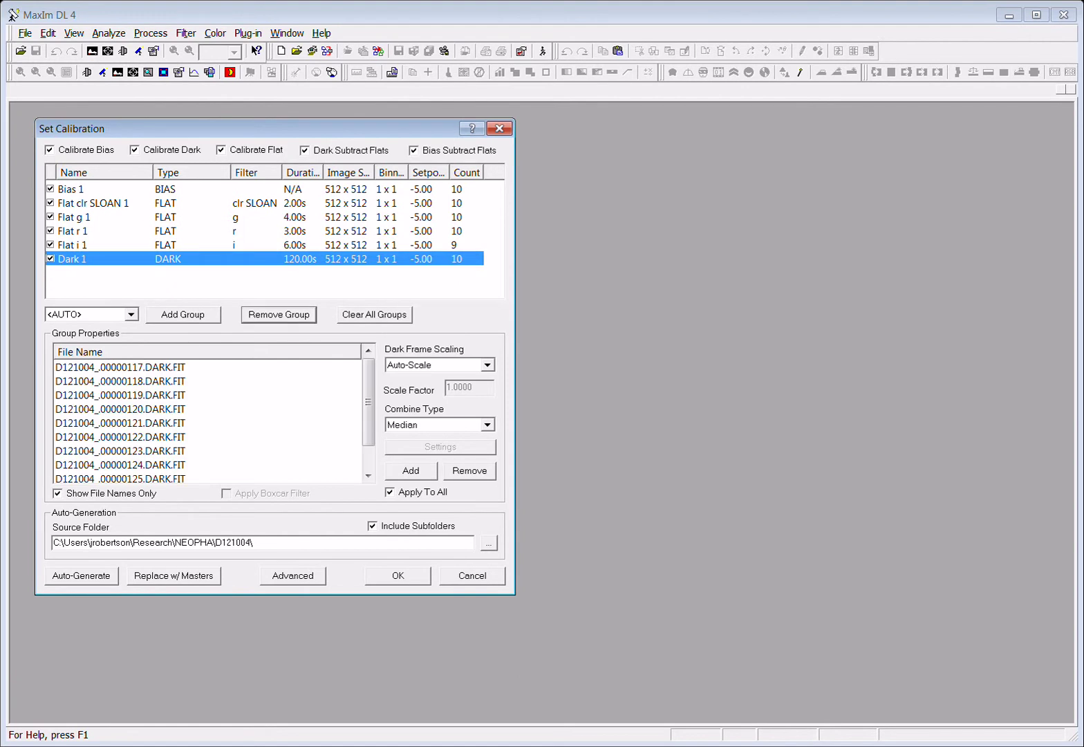
# Check the files in the Bias 1 and Dark 1 groups and accept the calibration setup
pyautogui.click(71, 189)
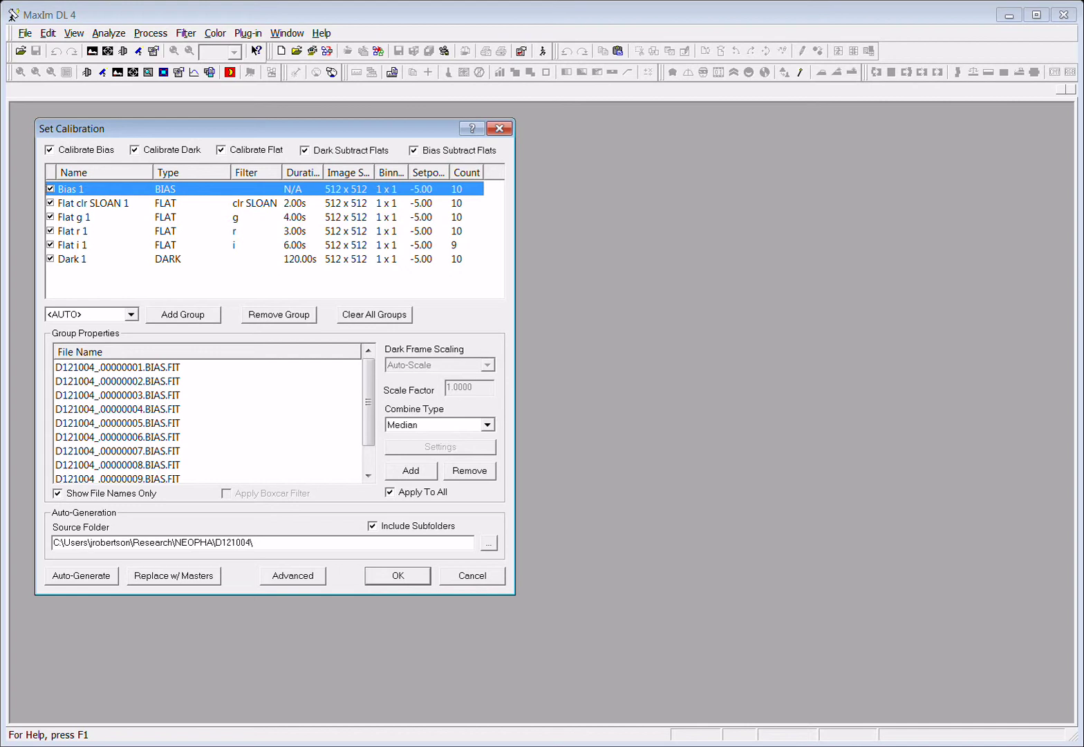
pyautogui.click(72, 259)
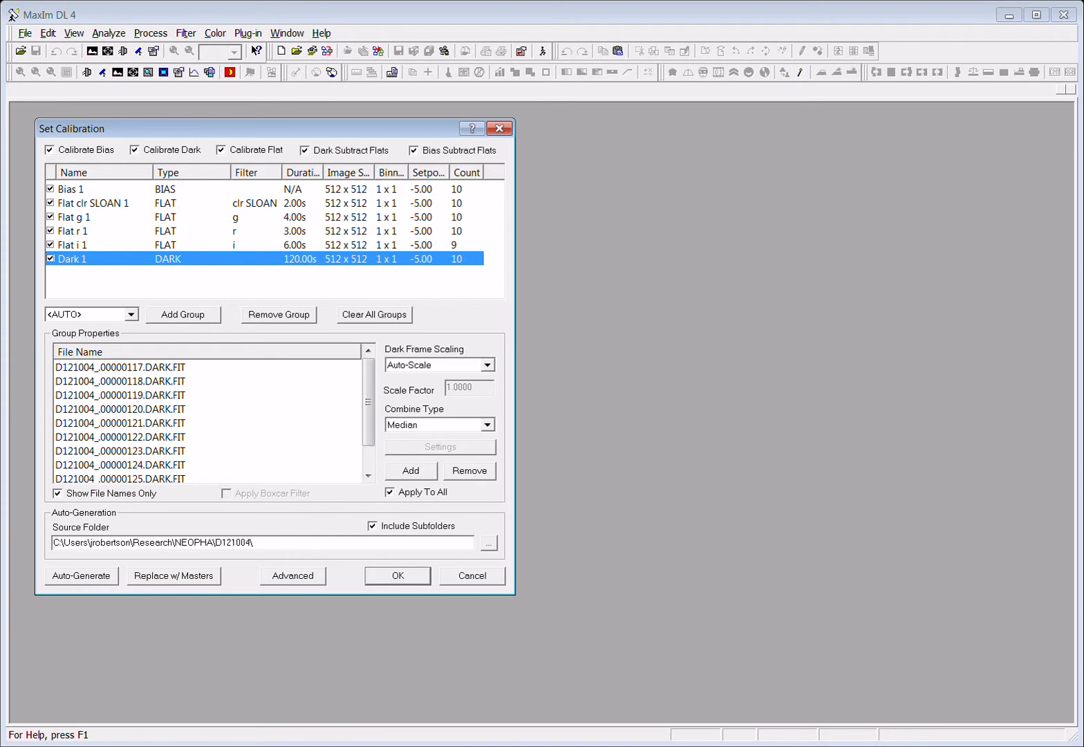
pyautogui.click(398, 576)
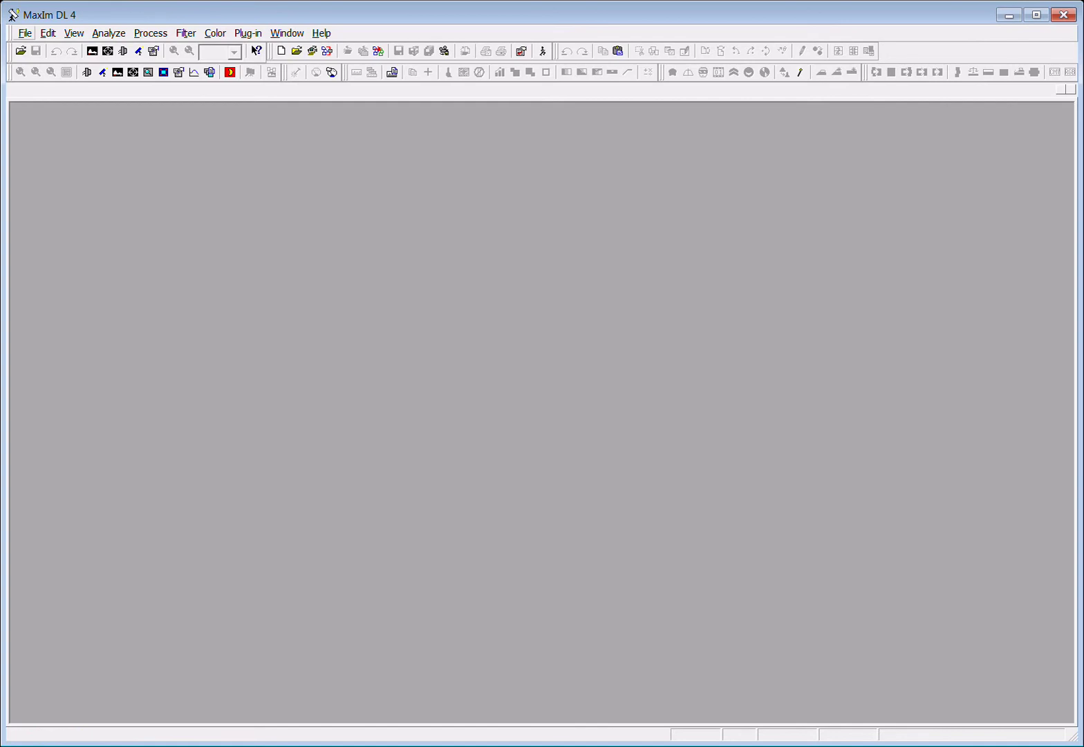
# Open the images D121004_.00000022.FIT through D121004_.00000024.FIT from the D121004 folder
pyautogui.hotkey('alt', 'f')
pyautogui.press('Down')
pyautogui.press('Down')
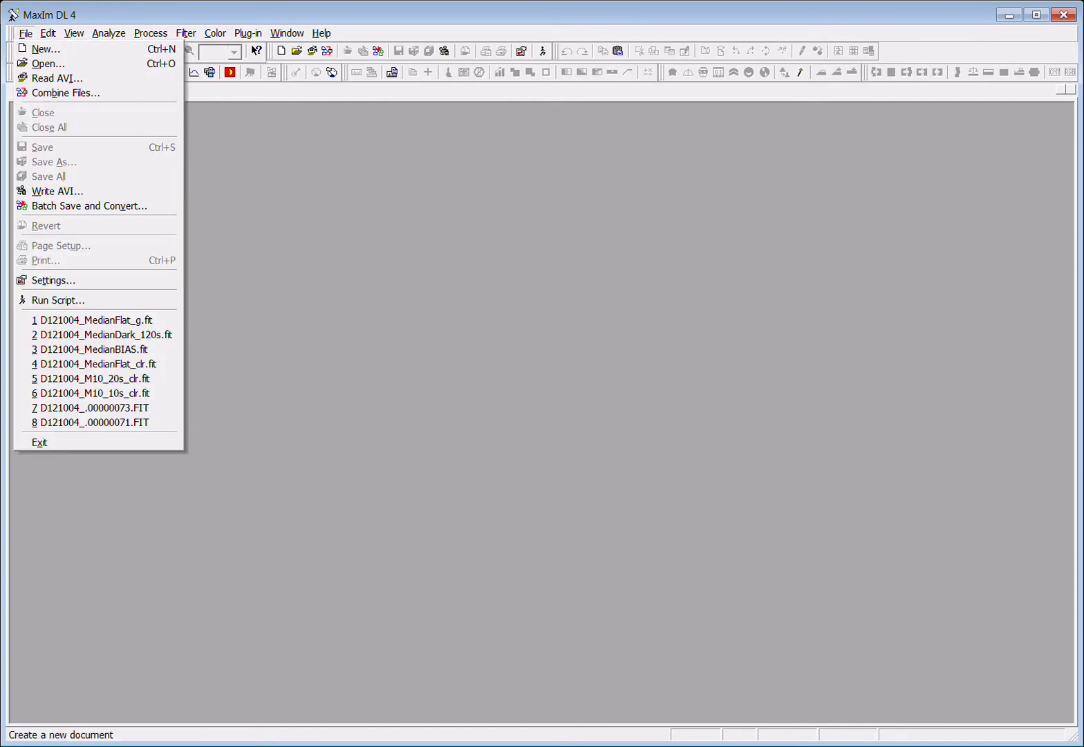
pyautogui.press('Return')
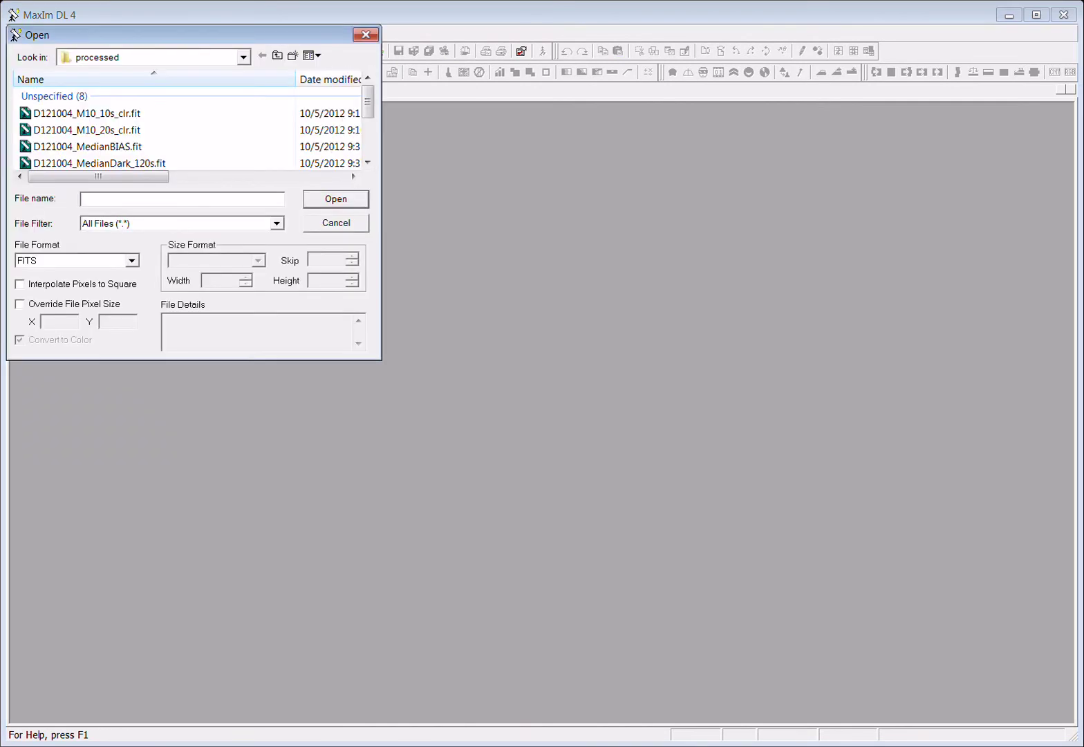
pyautogui.click(278, 55)
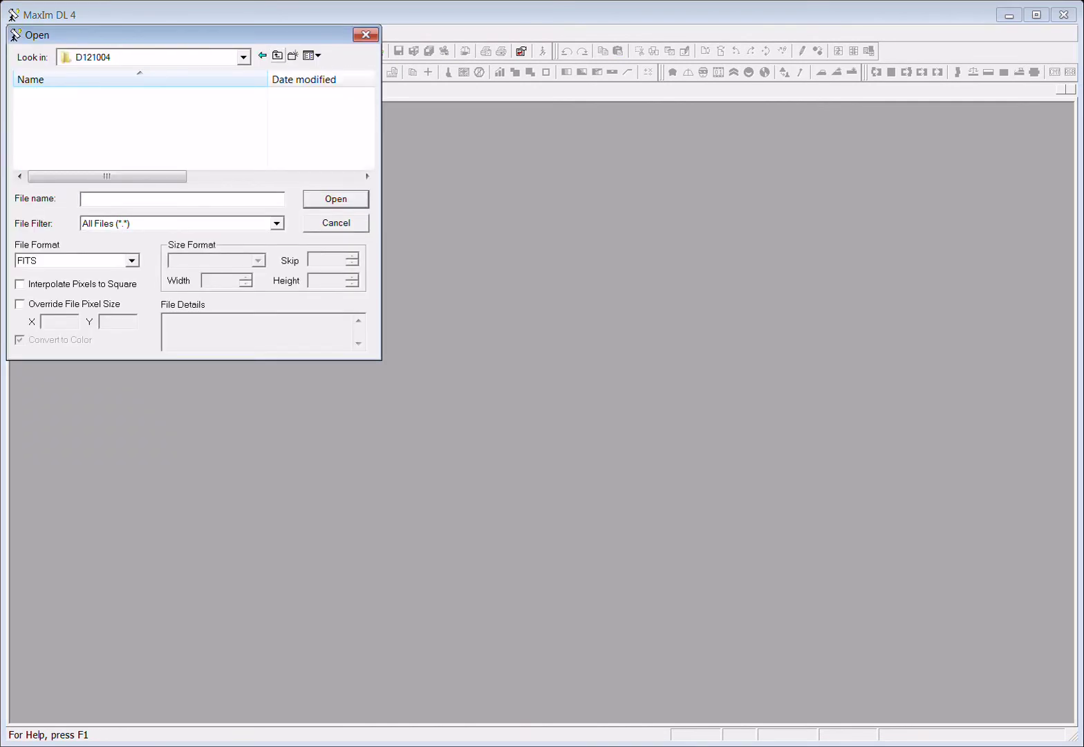
pyautogui.click(276, 176)
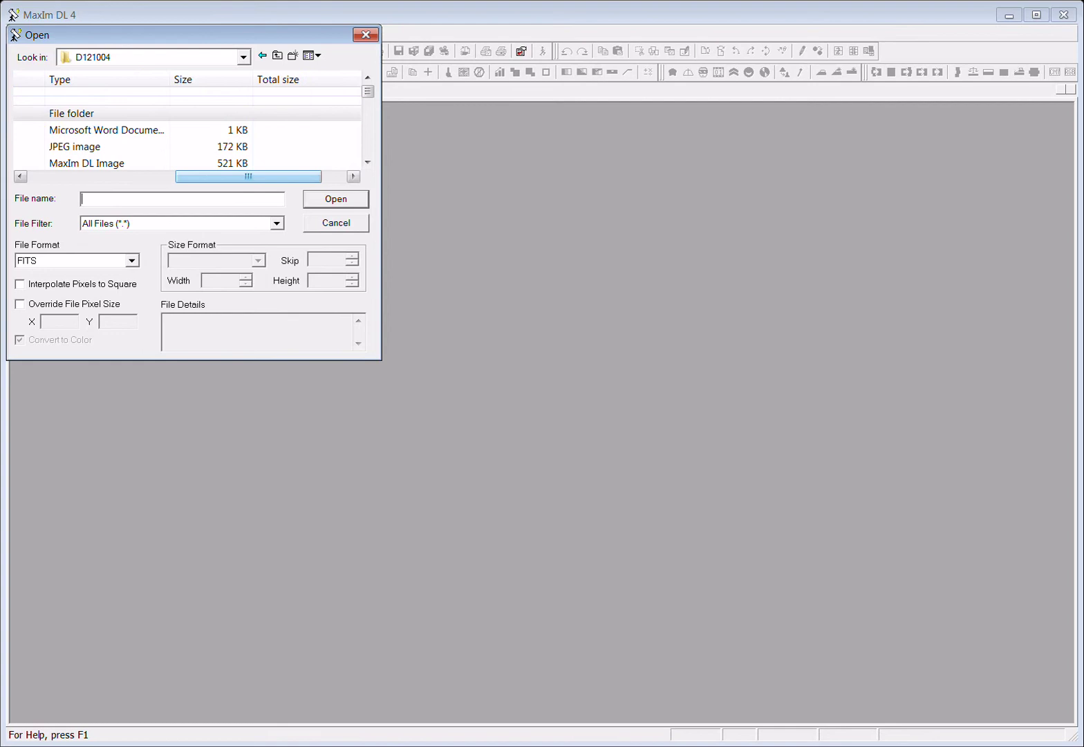
pyautogui.moveTo(249, 176); pyautogui.dragTo(101, 177)
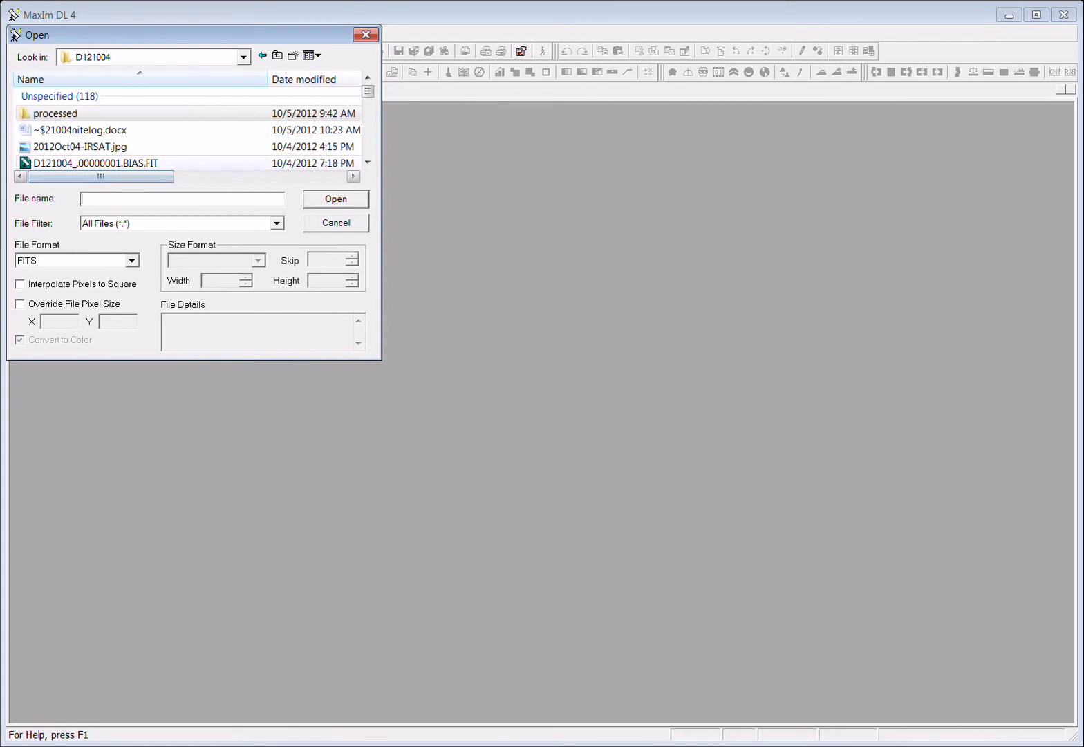
pyautogui.click(367, 163)
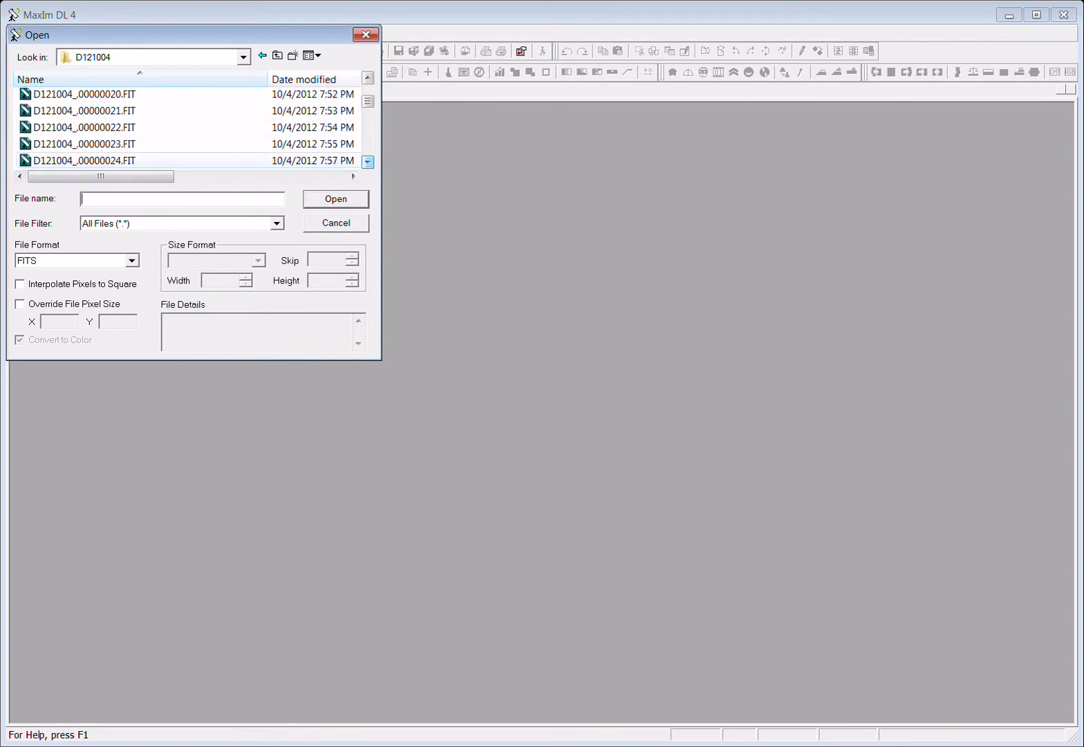
pyautogui.click(111, 128)
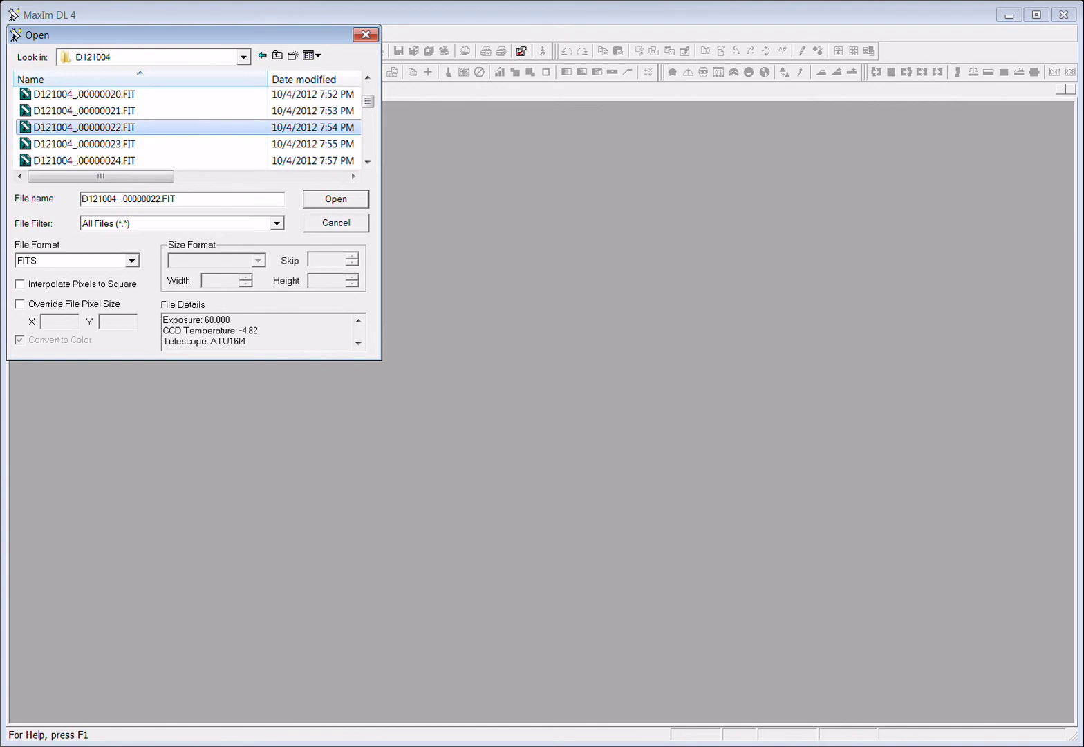
pyautogui.keyDown('shift'); pyautogui.click(85, 161); pyautogui.keyUp('shift')
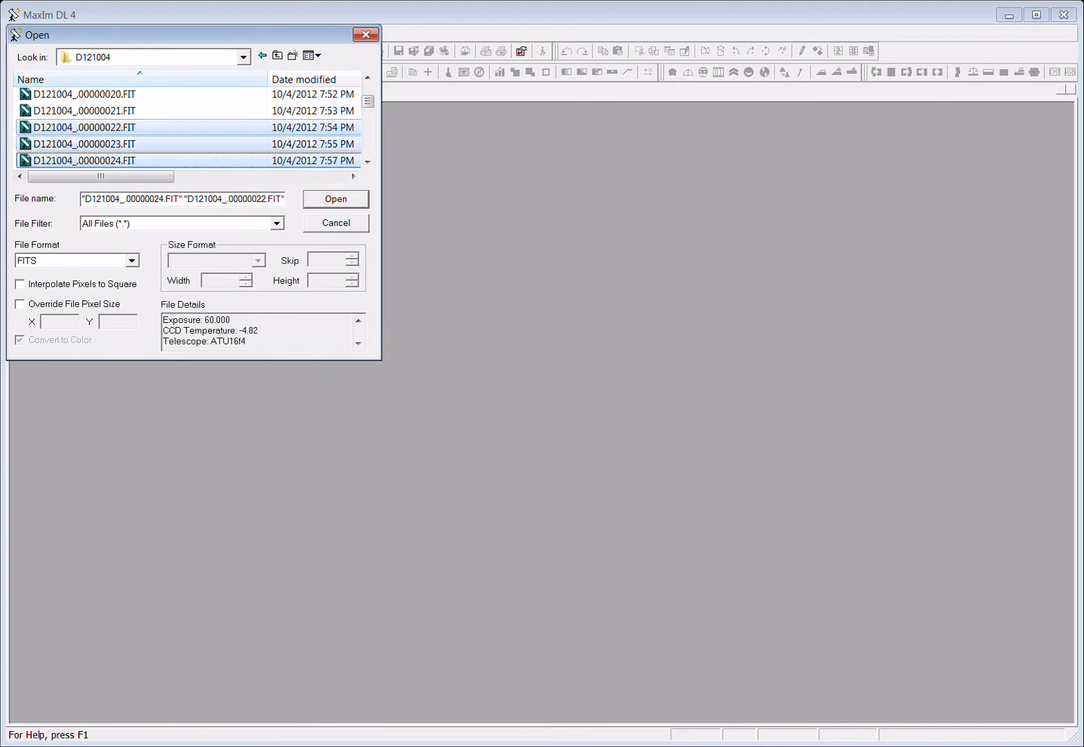
pyautogui.press('Return')
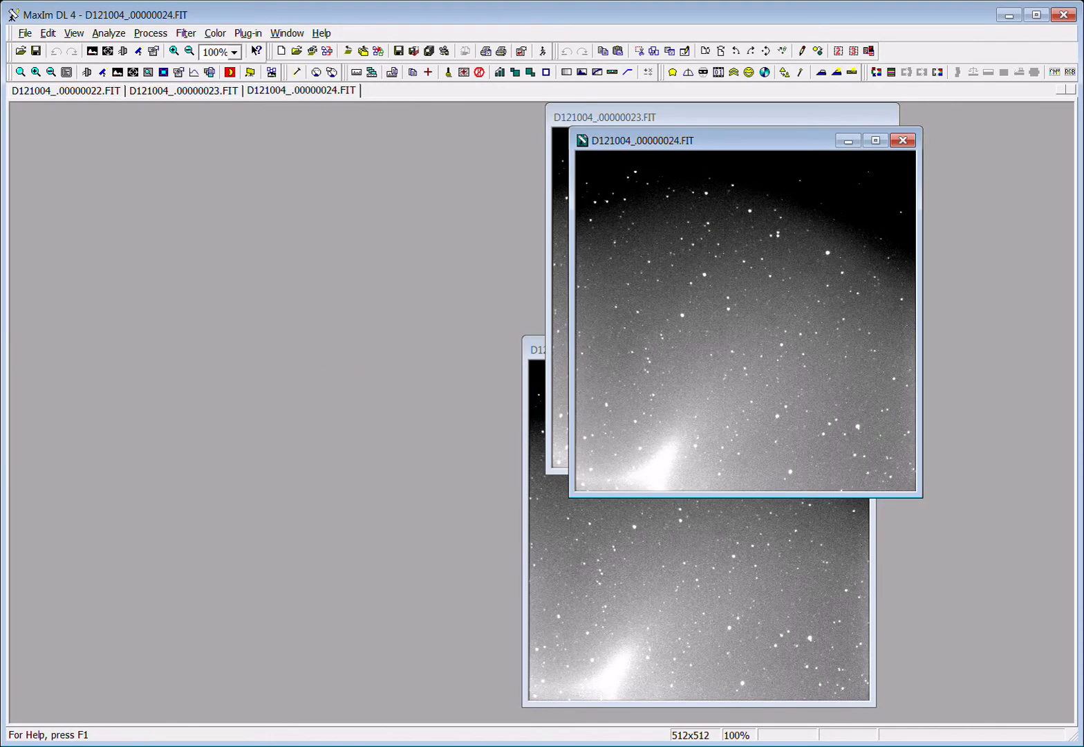
# Arrange the three image windows in a diagonal cascade with 24 at the back, 23 in the middle and 22 in front
pyautogui.moveTo(691, 141); pyautogui.dragTo(137, 119)
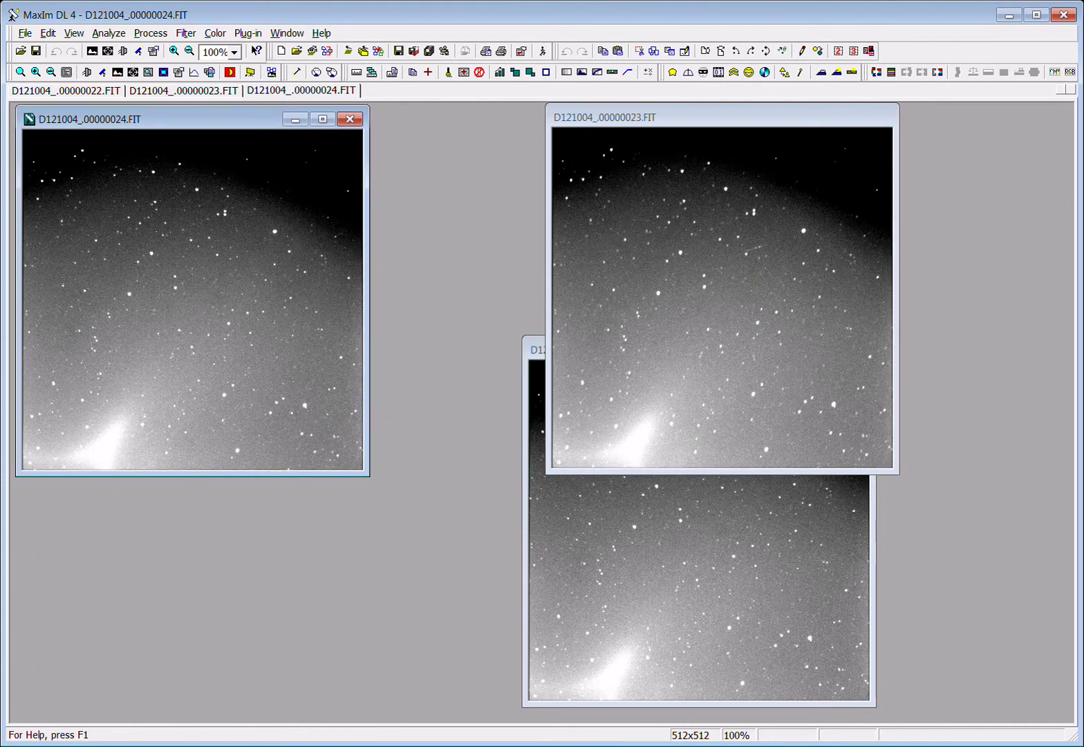
pyautogui.moveTo(664, 118); pyautogui.dragTo(284, 205)
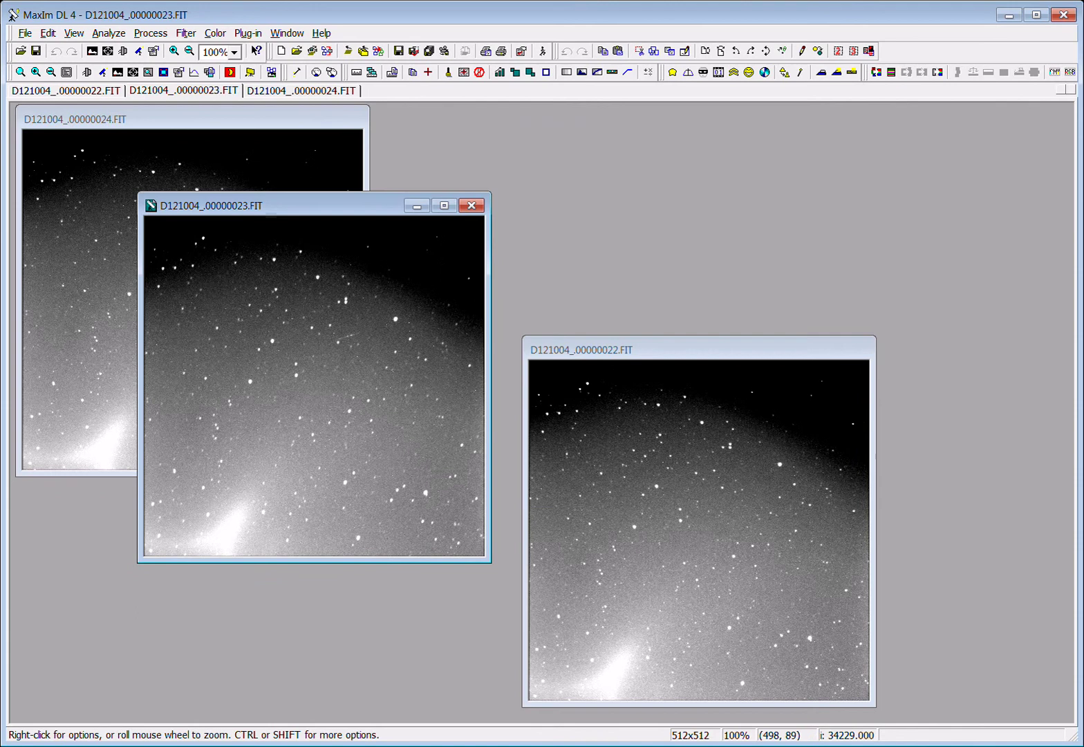
pyautogui.moveTo(691, 349); pyautogui.dragTo(429, 313)
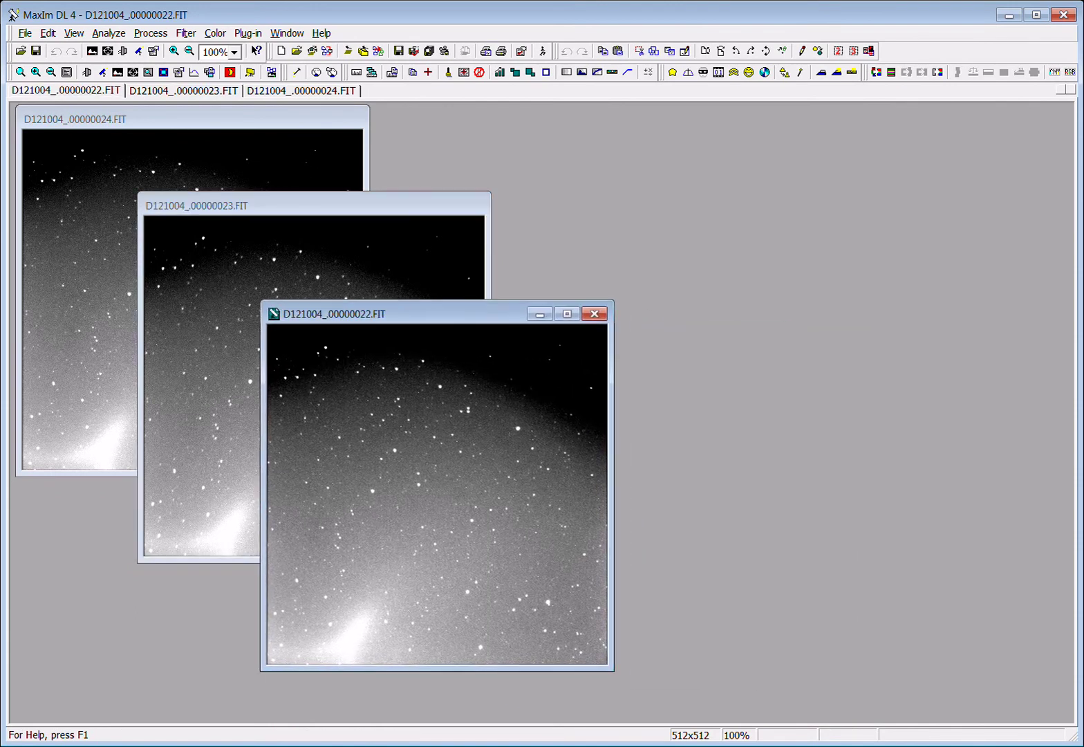
pyautogui.moveTo(415, 205); pyautogui.dragTo(414, 221)
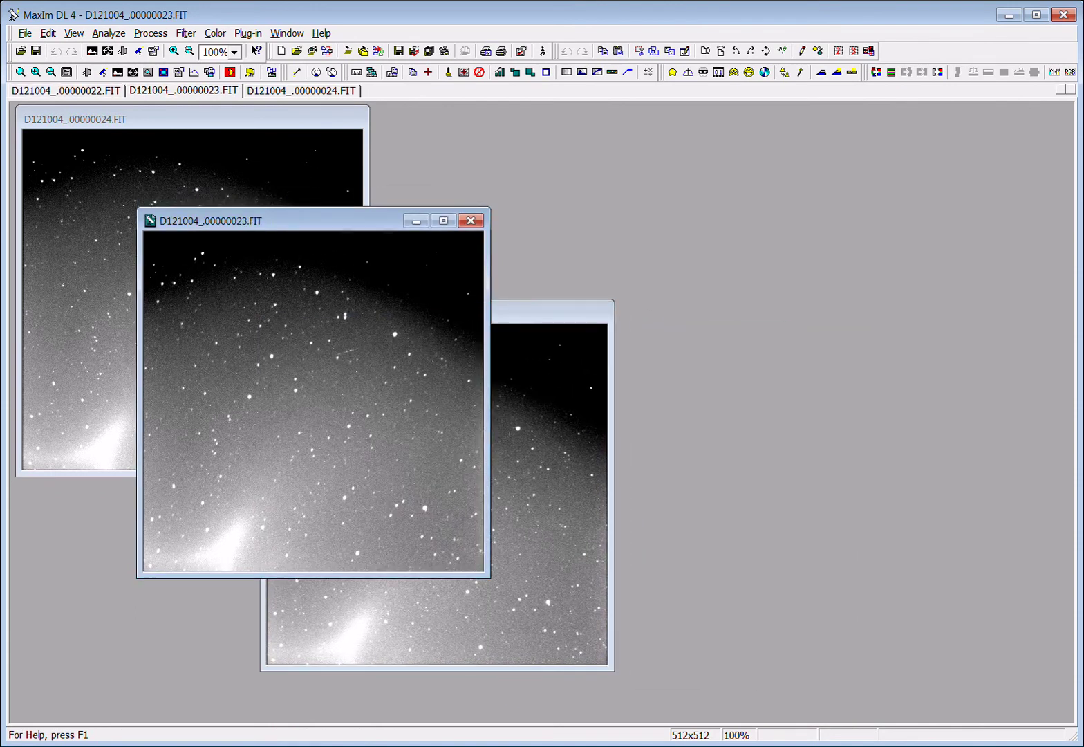
pyautogui.click(511, 313)
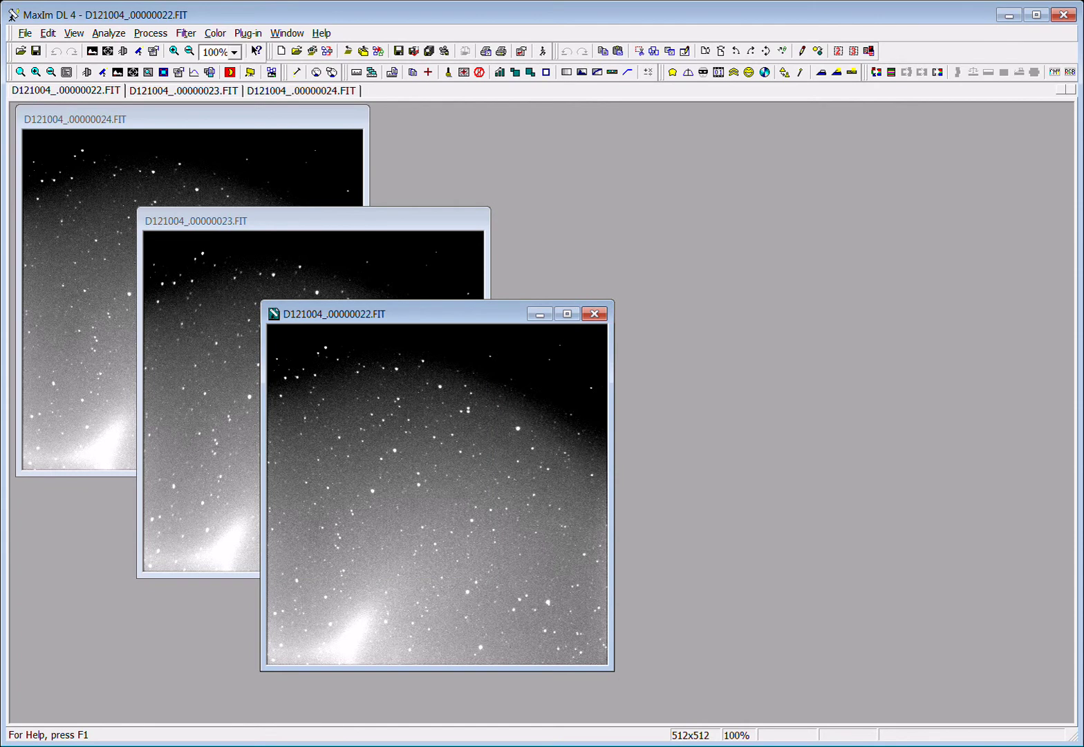
pyautogui.moveTo(450, 314); pyautogui.dragTo(492, 345)
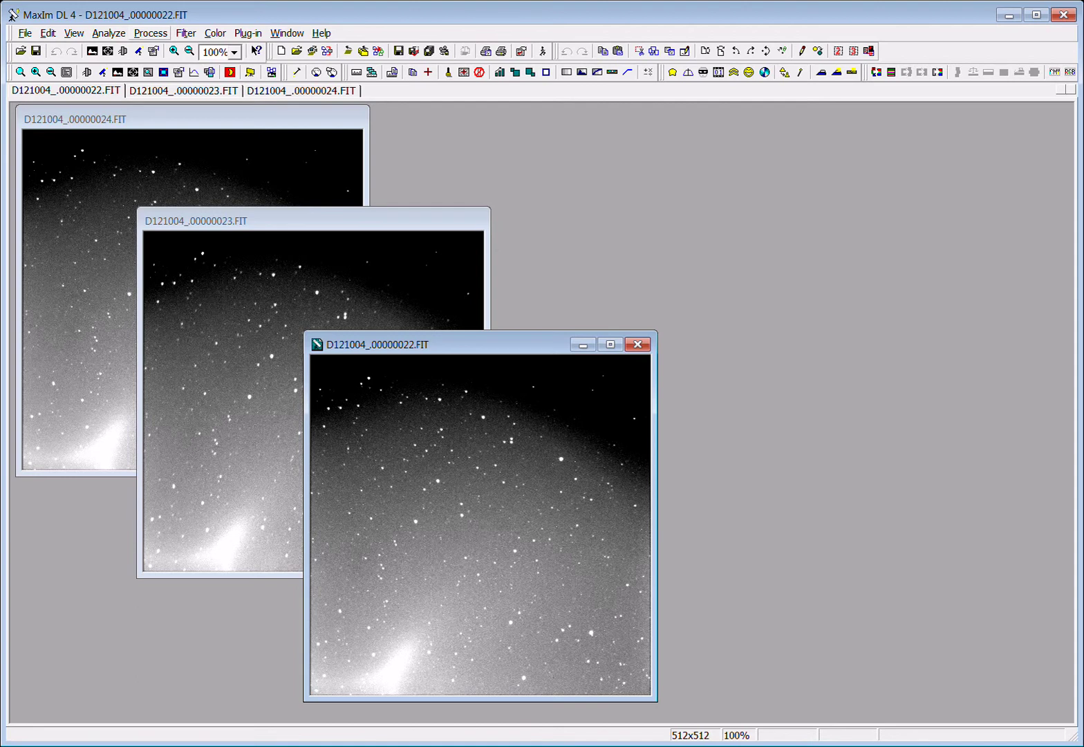
# Reopen the calibration setup to review the bias, flat and dark groups, and accept it as it stands
pyautogui.click(150, 33)
pyautogui.press('Down')
pyautogui.press('Down')
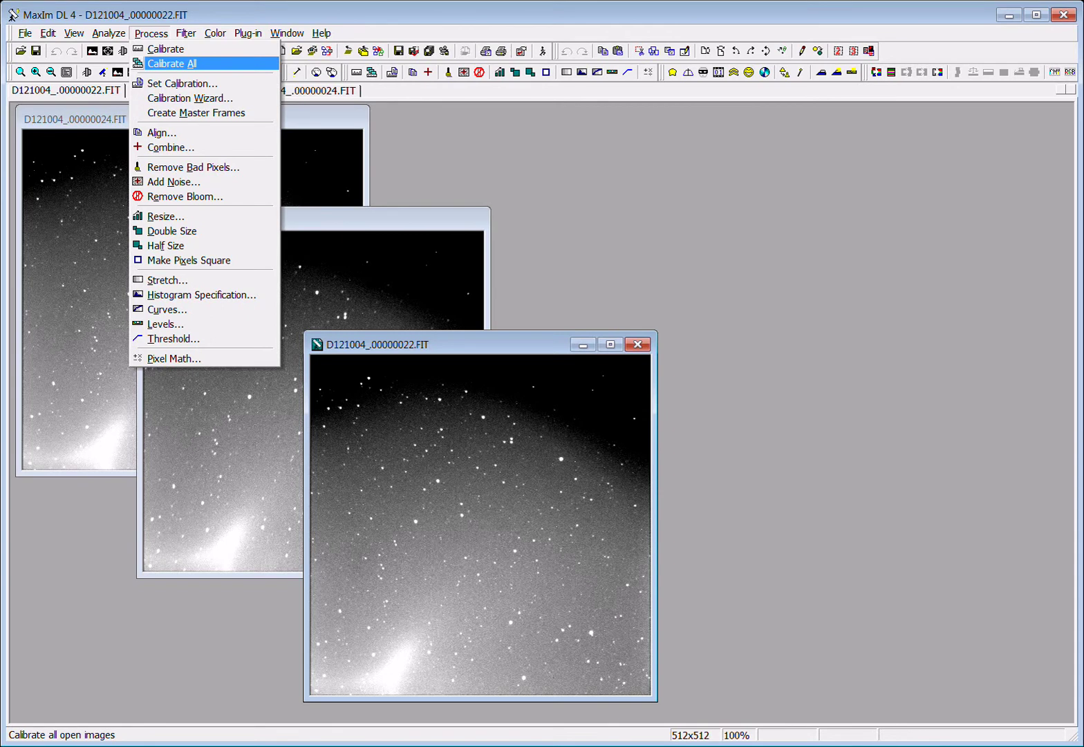
pyautogui.press('Down')
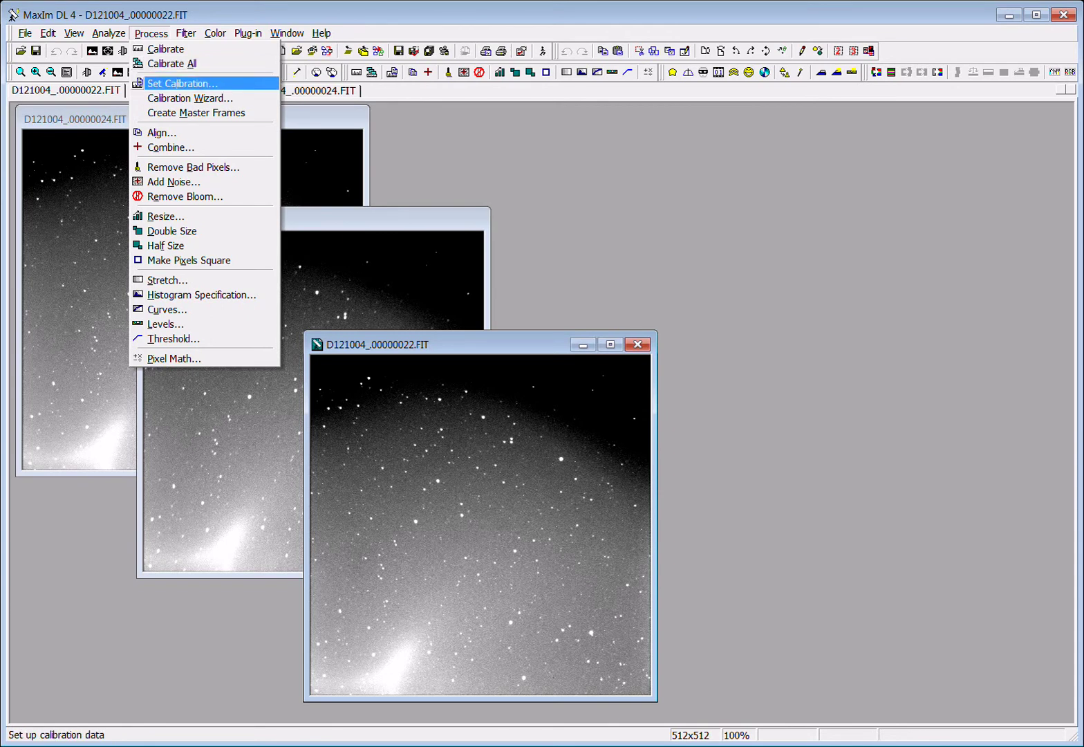
pyautogui.press('Return')
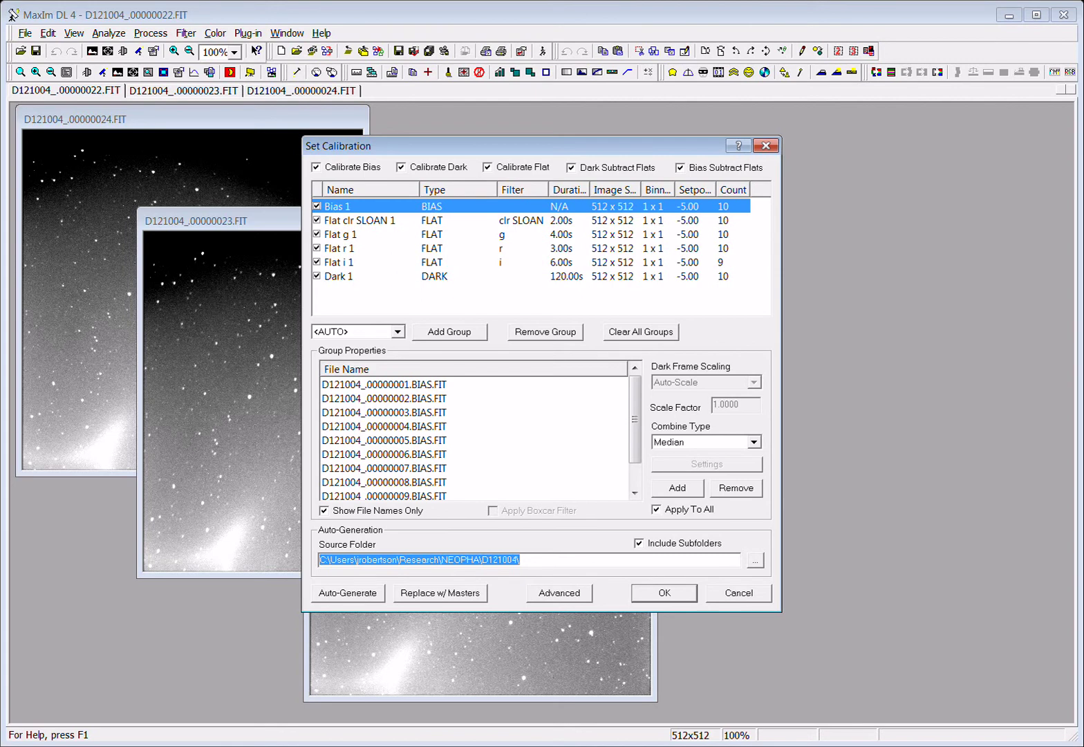
pyautogui.click(664, 592)
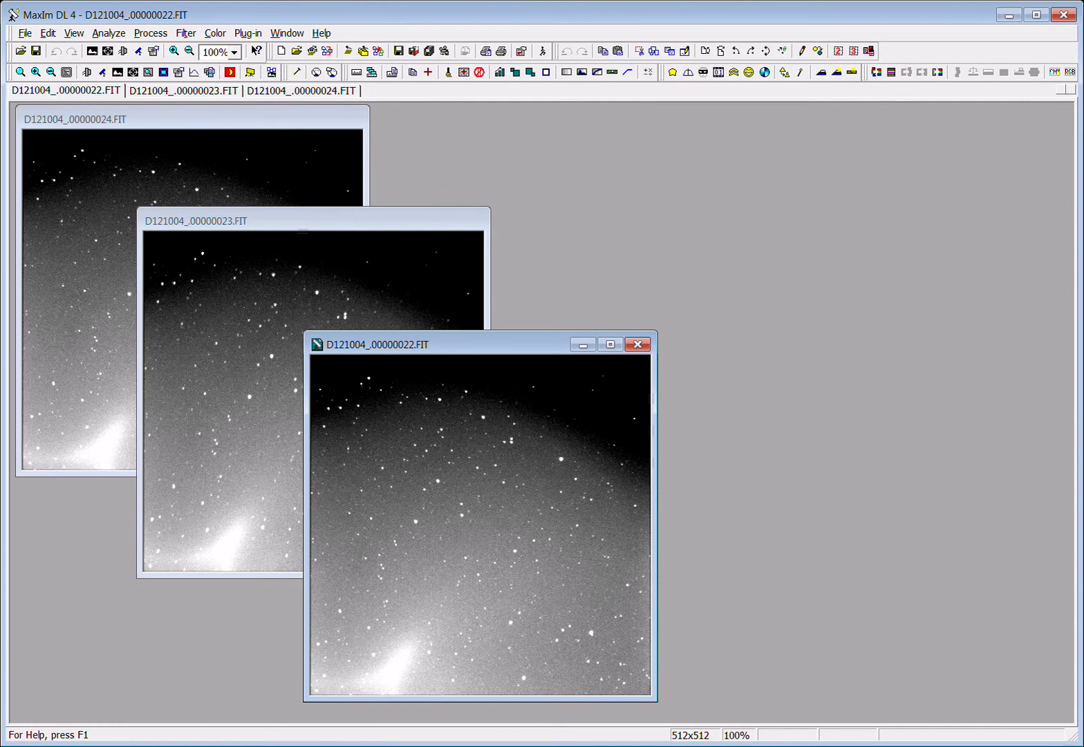
# Calibrate all three open images with the configured bias, dark and flat groups
pyautogui.hotkey('alt', 'p')
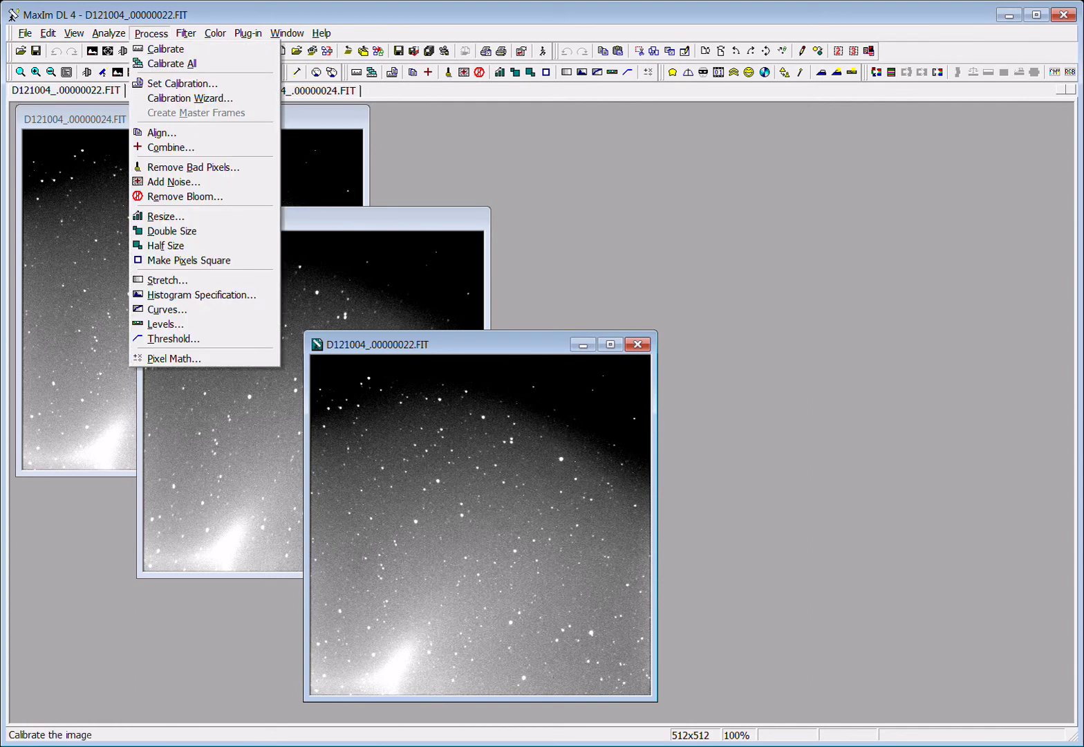
pyautogui.press('Down')
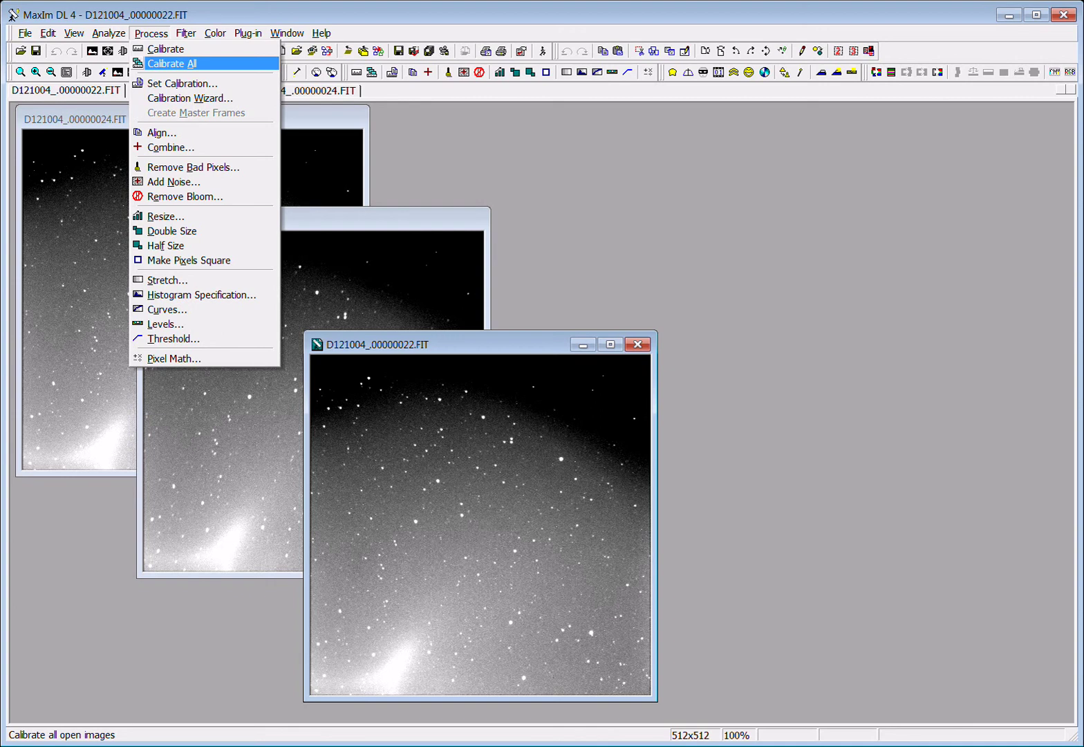
pyautogui.click(172, 63)
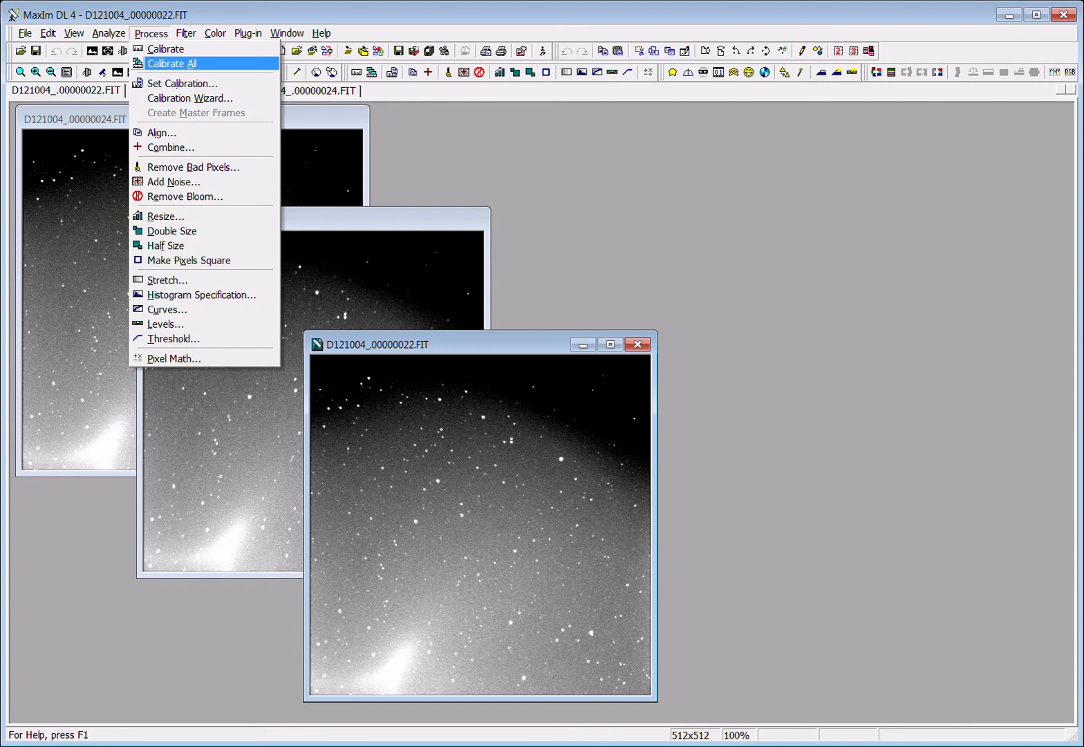